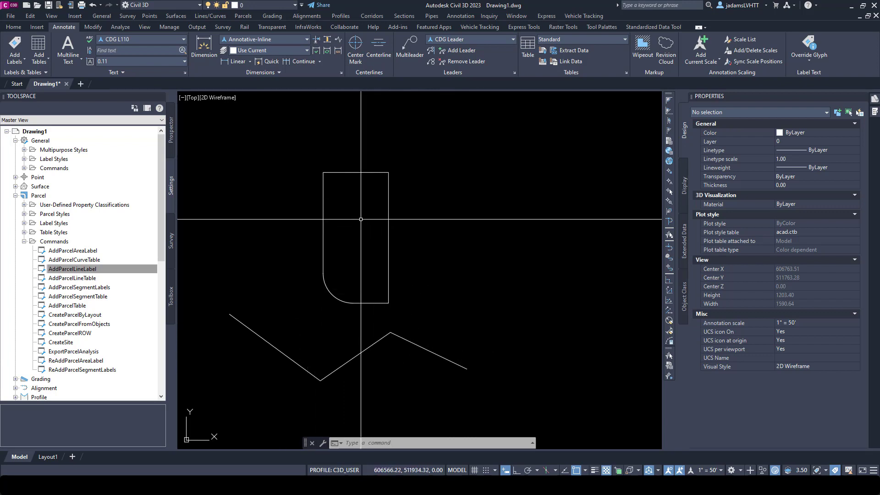
In Add Labels, set Feature to Parcel, Label type to Multiple Segment, and Bearing over Distance line labels.
{"action": "left_click", "coordinate": [389, 264]}
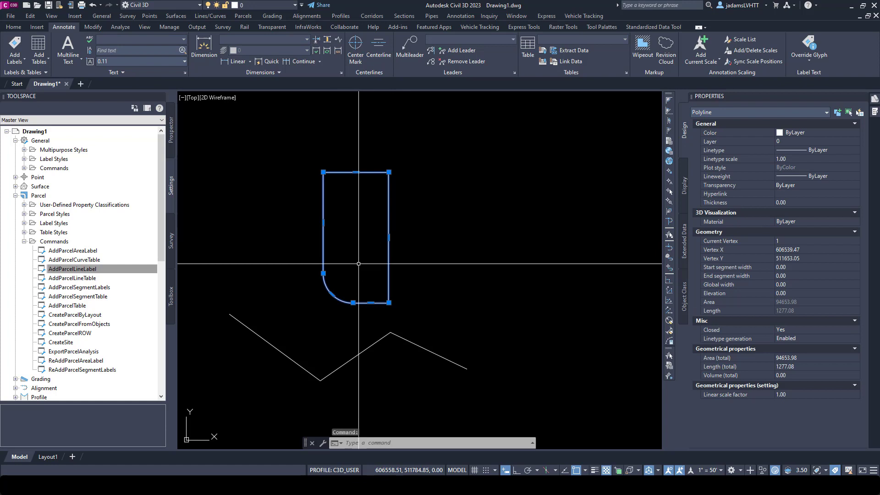
{"action": "key", "text": "Escape"}
{"action": "key", "text": "Escape"}
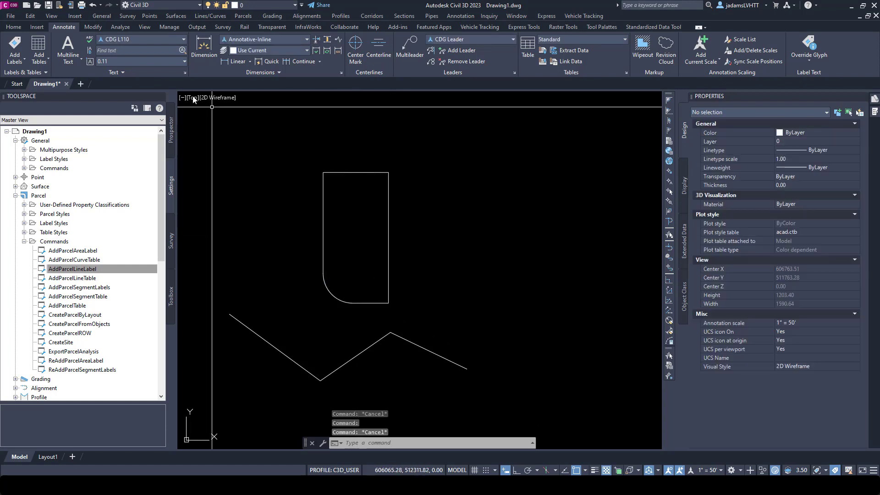
{"action": "left_click", "coordinate": [24, 52]}
{"action": "left_click", "coordinate": [718, 144]}
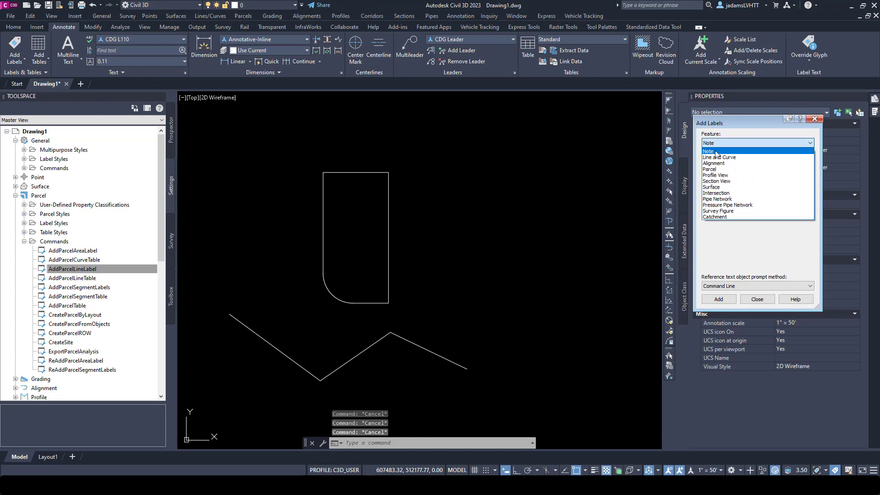
{"action": "left_click", "coordinate": [717, 169]}
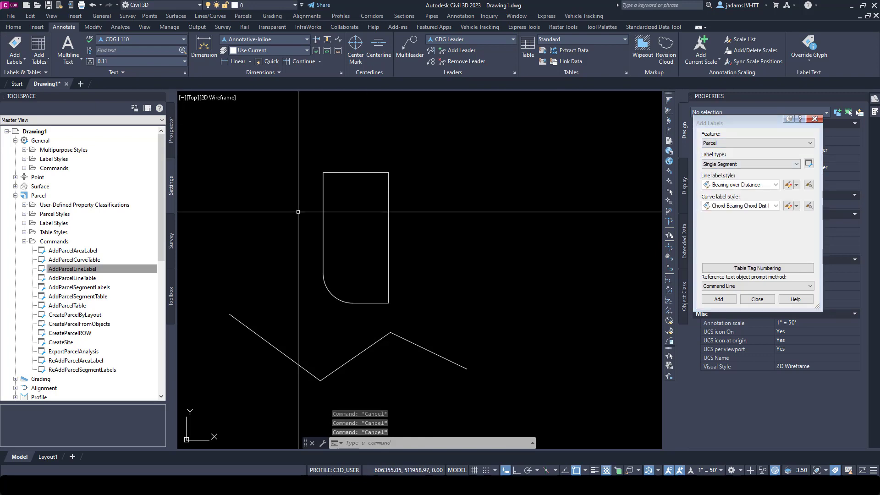
{"action": "left_click", "coordinate": [733, 165]}
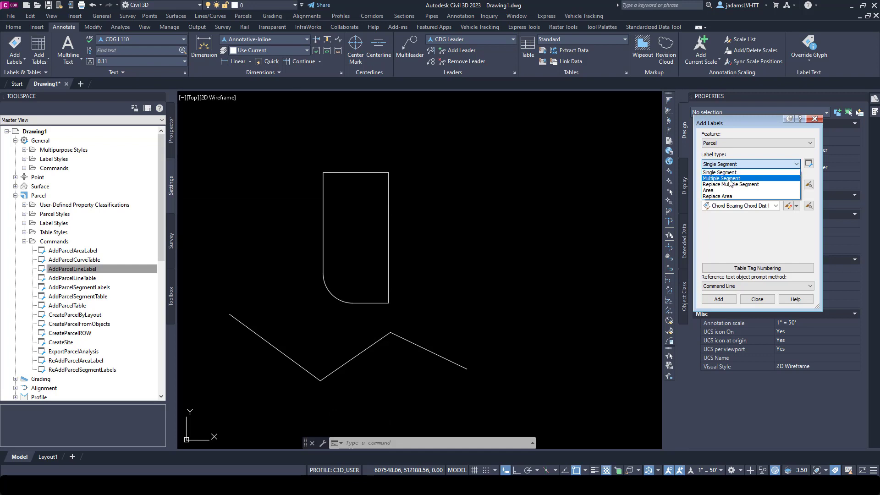
{"action": "left_click", "coordinate": [729, 178]}
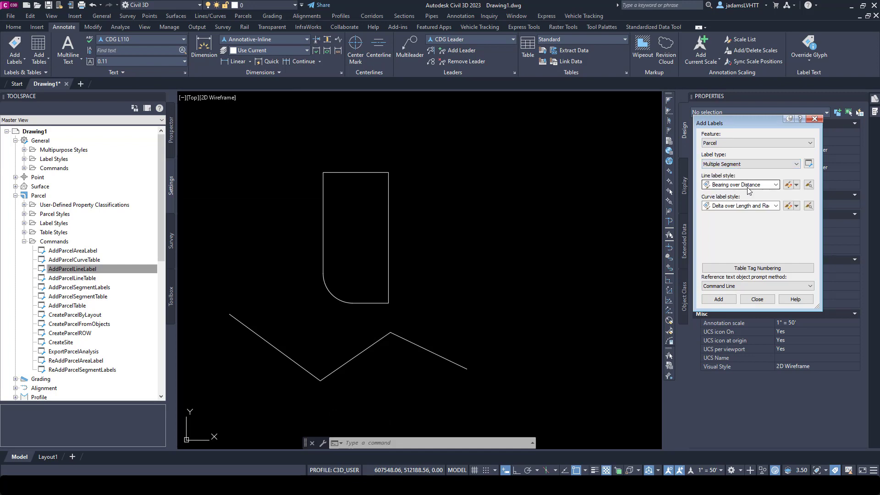
{"action": "left_click", "coordinate": [732, 210]}
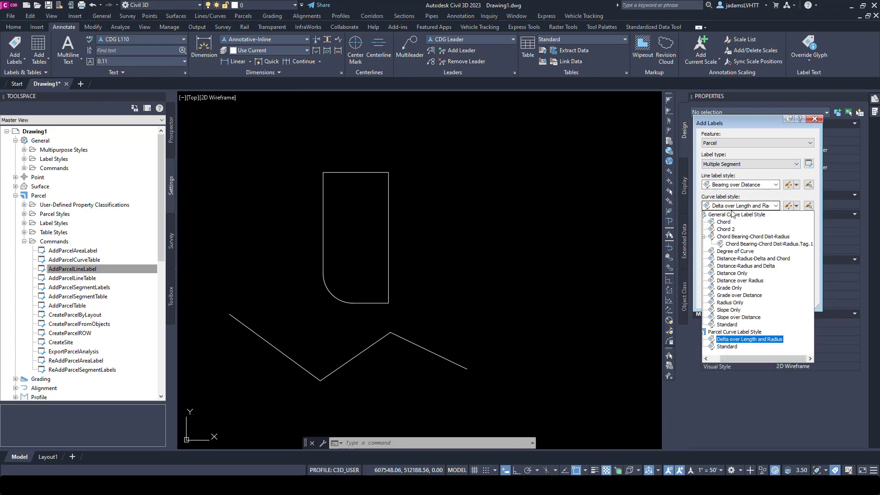
Use the Chord Bearing-Chord Dist-Radius curve style and label every segment of the rounded parcel.
{"action": "left_click", "coordinate": [738, 237]}
{"action": "left_click", "coordinate": [719, 300]}
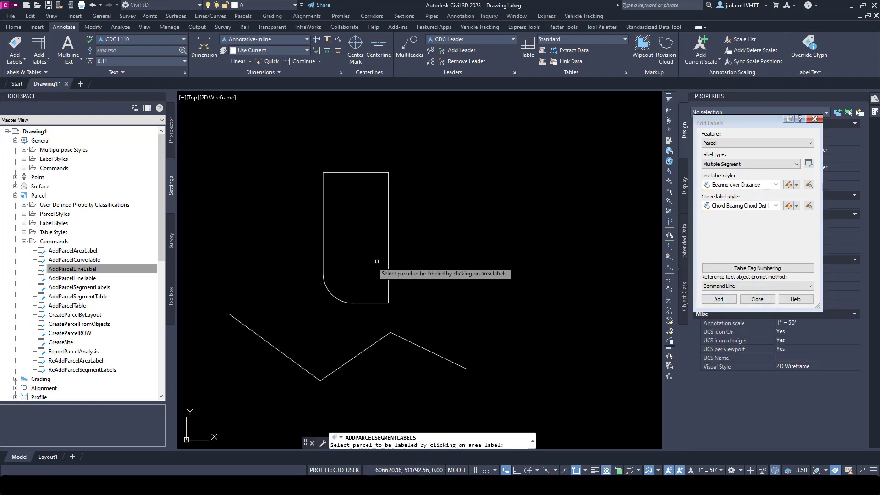
{"action": "left_click", "coordinate": [388, 262]}
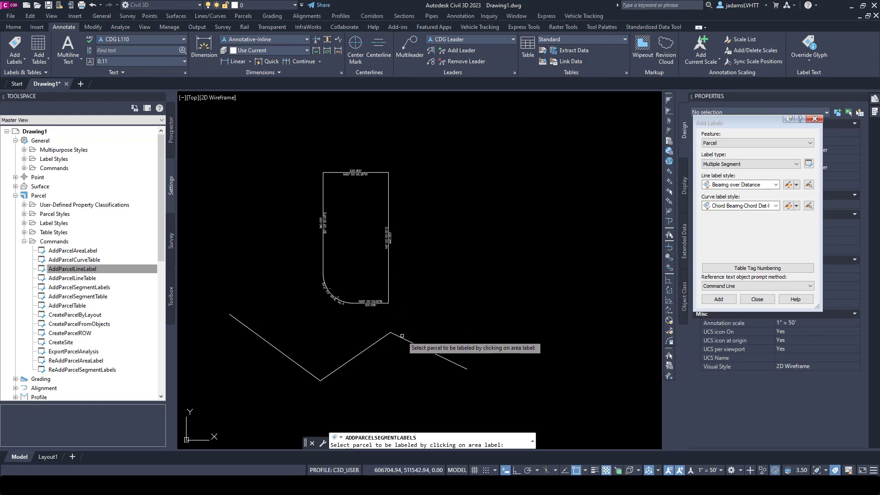
{"action": "scroll", "coordinate": [329, 243], "scroll_direction": "up", "scroll_amount": 4}
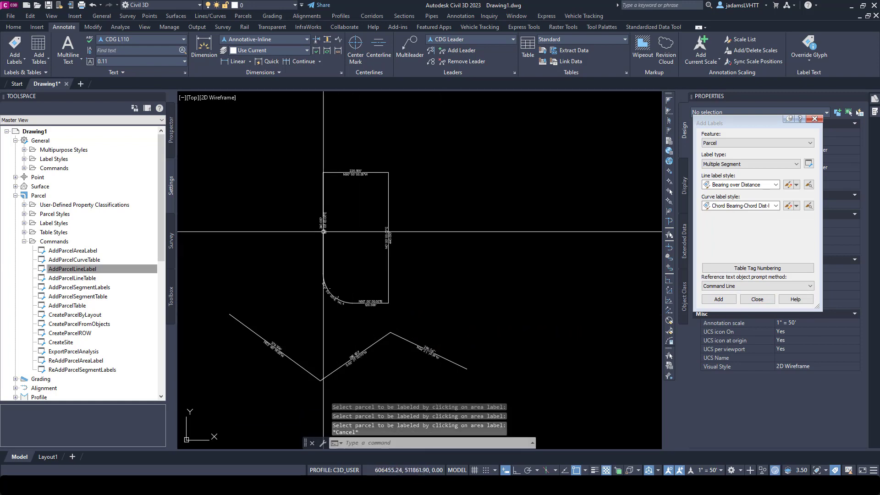
{"action": "key", "text": "Escape"}
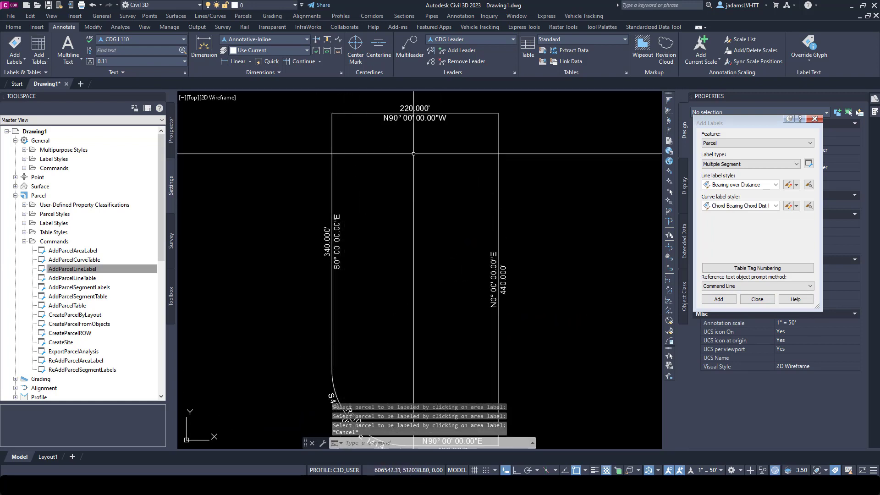
{"action": "middle_click_drag", "start_coordinate": [341, 237], "coordinate": [343, 148]}
{"action": "scroll", "coordinate": [383, 387], "scroll_direction": "up", "scroll_amount": 3}
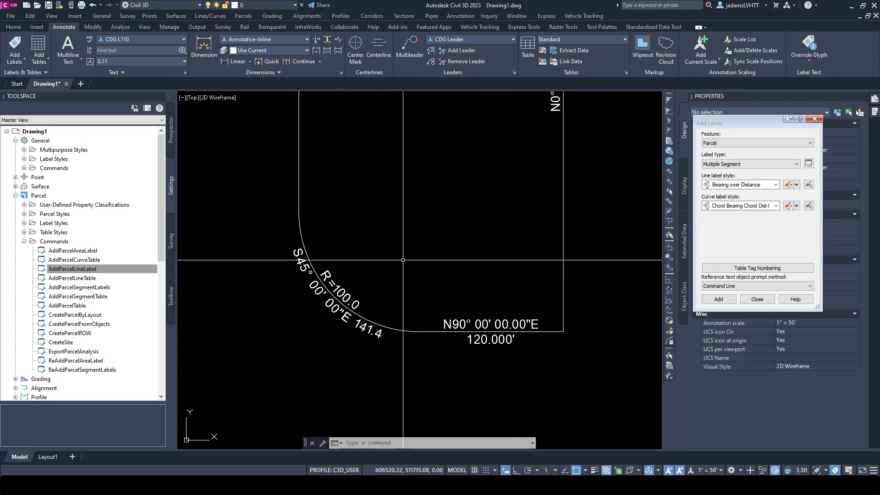
{"action": "scroll", "coordinate": [305, 294], "scroll_direction": "down", "scroll_amount": 4}
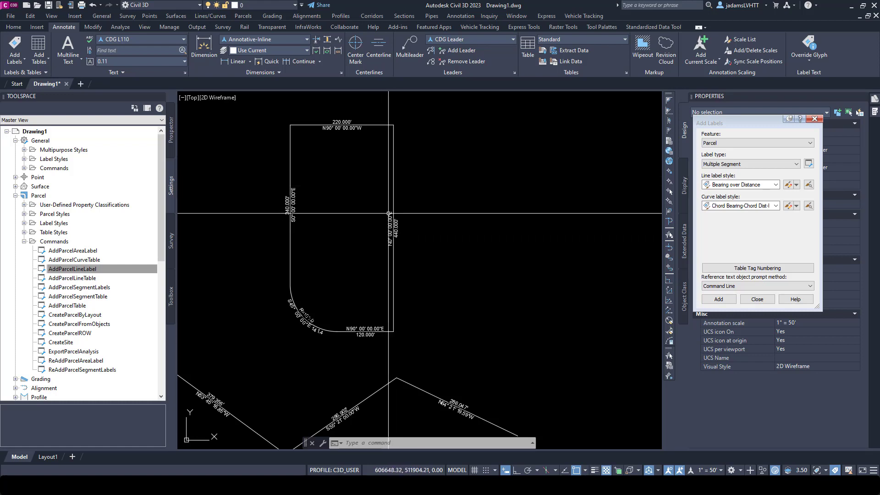
Copy the rounded parcel polyline and place the copy to the right of the original.
{"action": "left_click", "coordinate": [395, 187]}
{"action": "right_click", "coordinate": [394, 186]}
{"action": "left_click", "coordinate": [399, 258]}
{"action": "scroll", "coordinate": [329, 221], "scroll_direction": "down", "scroll_amount": 2}
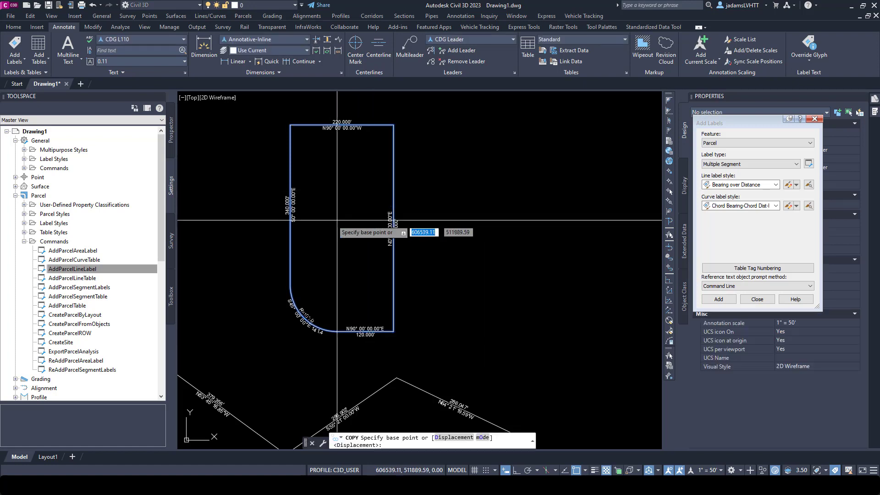
{"action": "left_click", "coordinate": [328, 221]}
{"action": "left_click", "coordinate": [433, 219]}
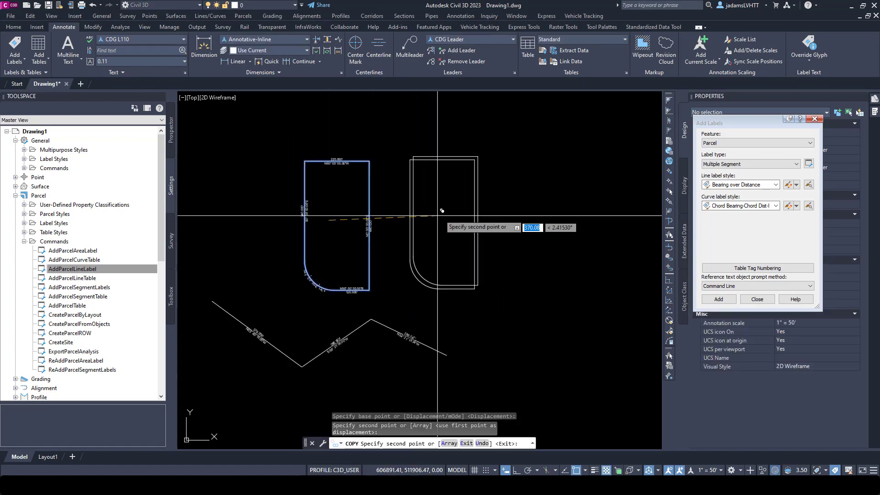
{"action": "key", "text": "Escape"}
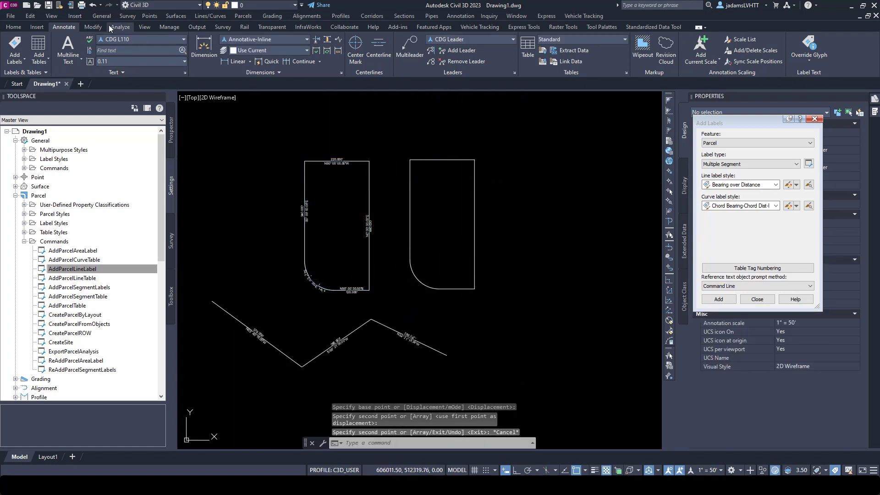
{"action": "left_click", "coordinate": [14, 27]}
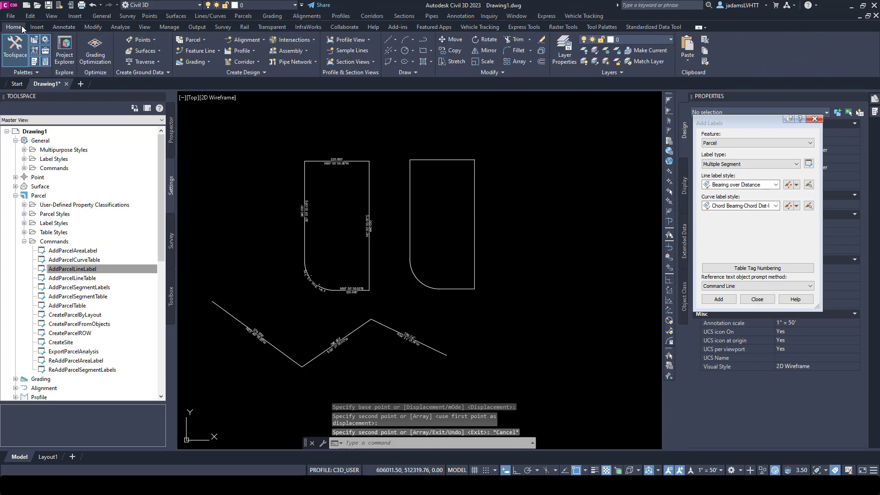
Convert the copied polyline into a Property-style parcel on Site 1 with Create Parcel from Objects.
{"action": "left_click", "coordinate": [194, 40]}
{"action": "left_click", "coordinate": [207, 56]}
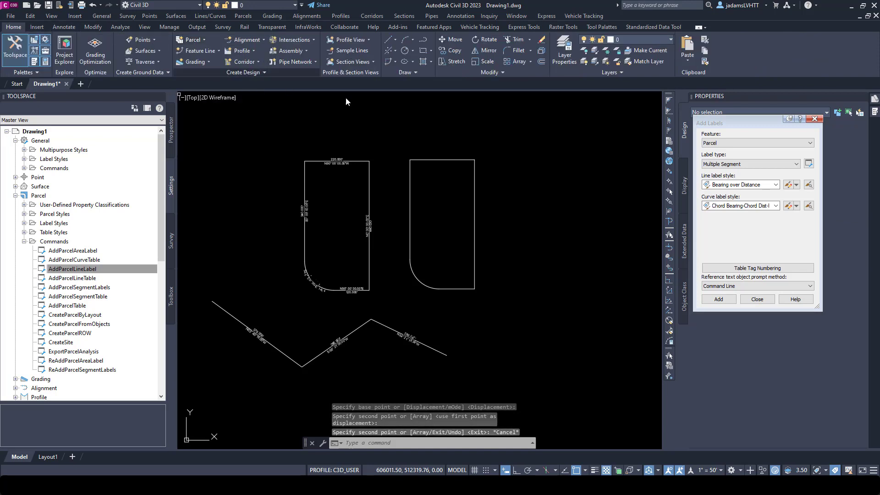
{"action": "left_click", "coordinate": [440, 159]}
{"action": "key", "text": "Return"}
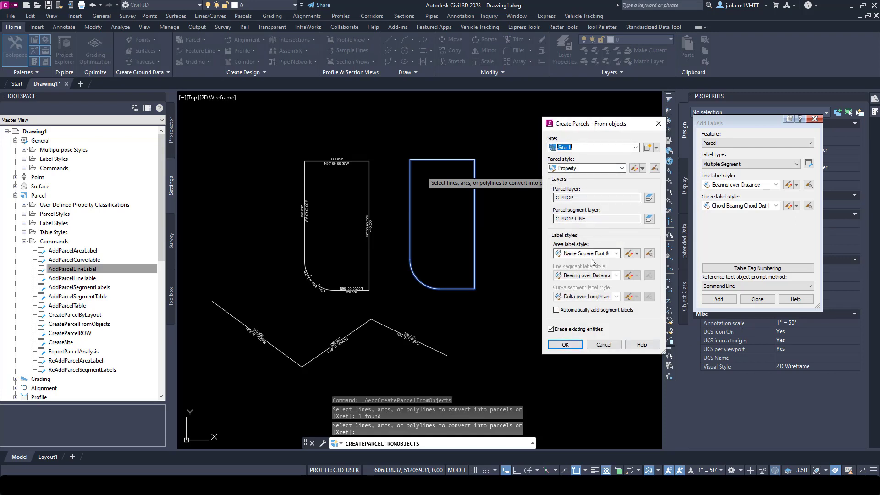
{"action": "left_click", "coordinate": [565, 345]}
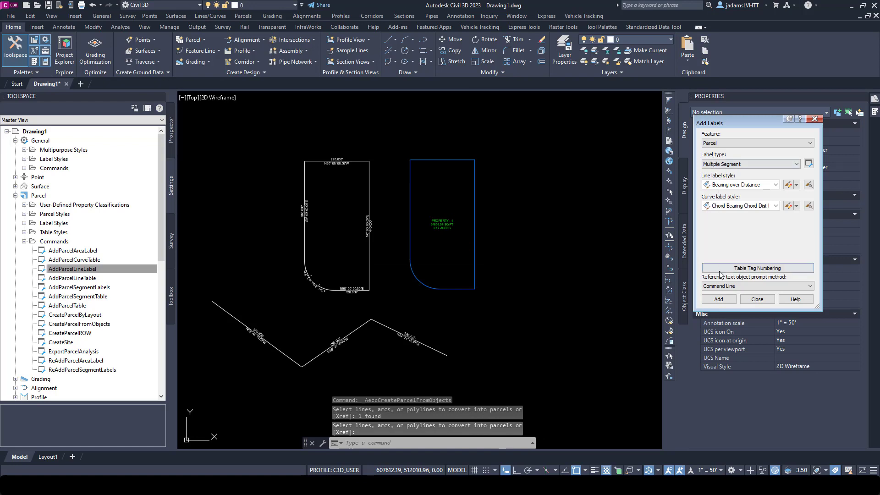
Add bearing-distance and chord curve labels to the new parcel's segments in clockwise order.
{"action": "left_click", "coordinate": [719, 300]}
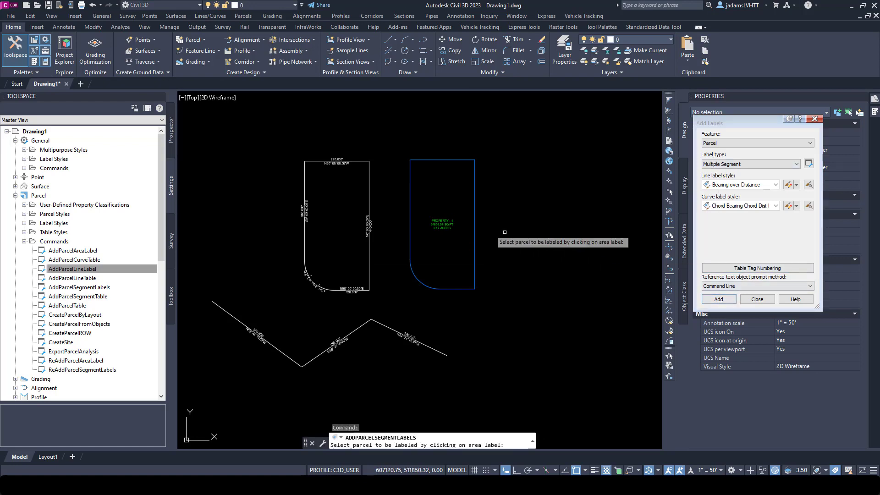
{"action": "left_click", "coordinate": [446, 224]}
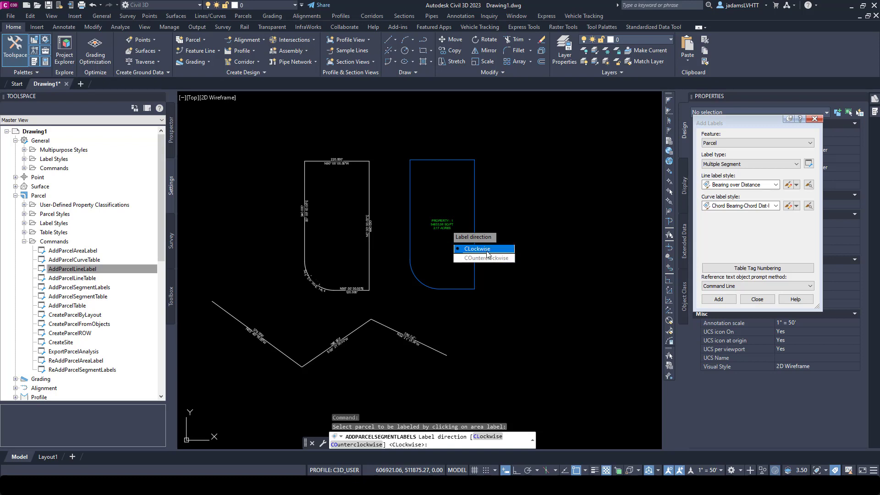
{"action": "type", "text": "CL"}
{"action": "key", "text": "Return"}
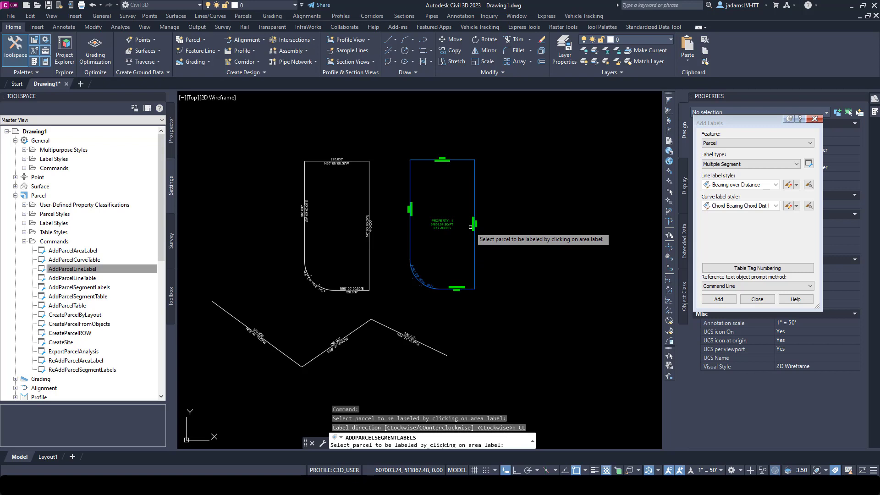
{"action": "key", "text": "Return"}
{"action": "scroll", "coordinate": [434, 252], "scroll_direction": "up", "scroll_amount": 2}
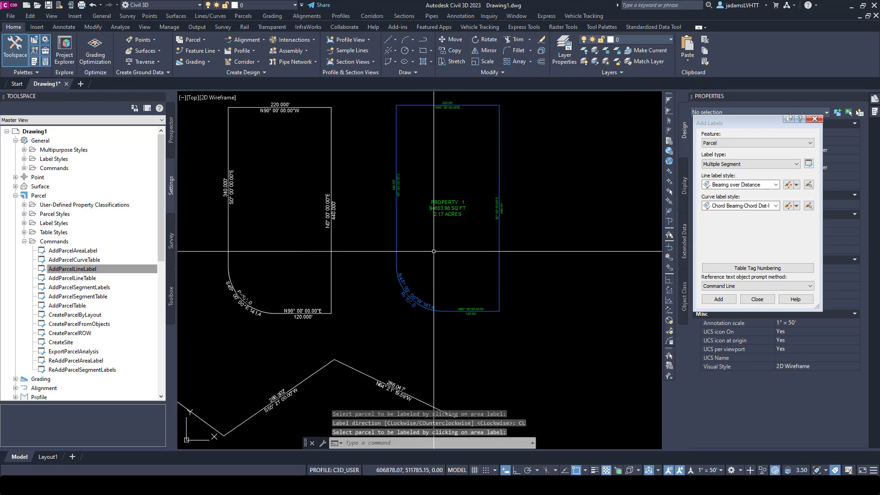
{"action": "scroll", "coordinate": [354, 228], "scroll_direction": "up", "scroll_amount": 2}
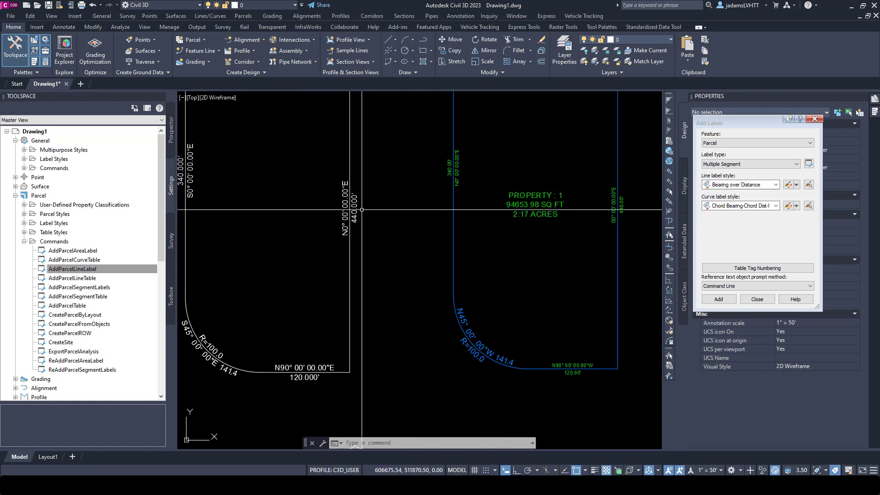
{"action": "middle_click_drag", "start_coordinate": [379, 202], "coordinate": [447, 226]}
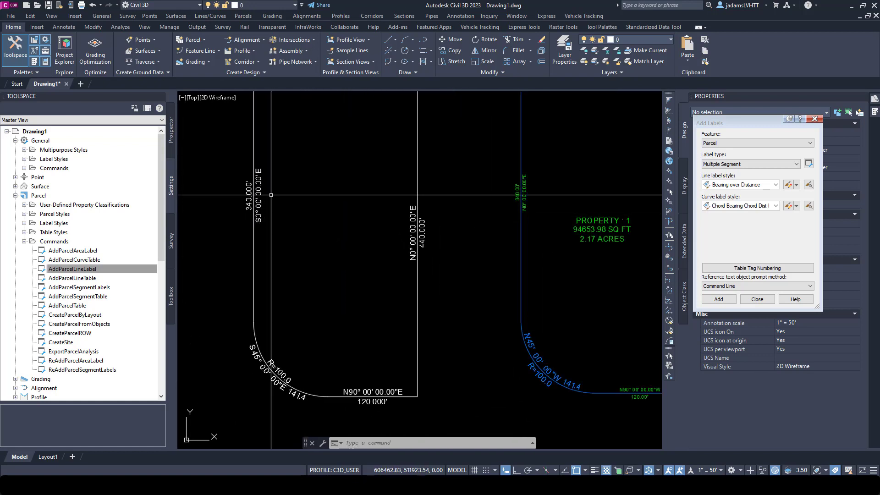
Reverse the bearing direction of the 340.000' west line label.
{"action": "left_click", "coordinate": [255, 190]}
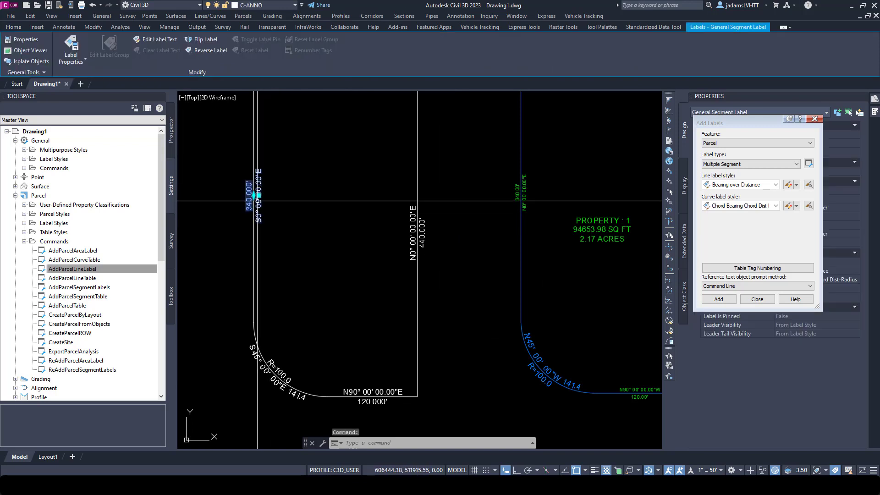
{"action": "scroll", "coordinate": [256, 186], "scroll_direction": "up", "scroll_amount": 2}
{"action": "left_click", "coordinate": [259, 195]}
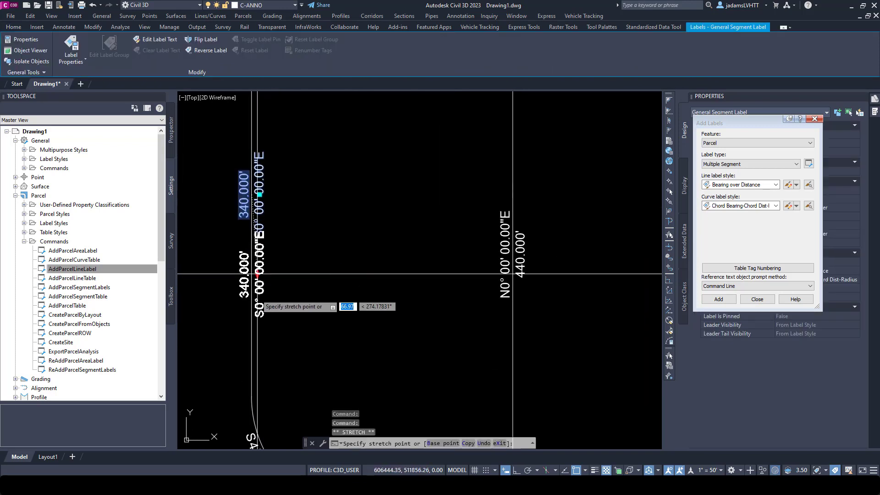
{"action": "key", "text": "Escape"}
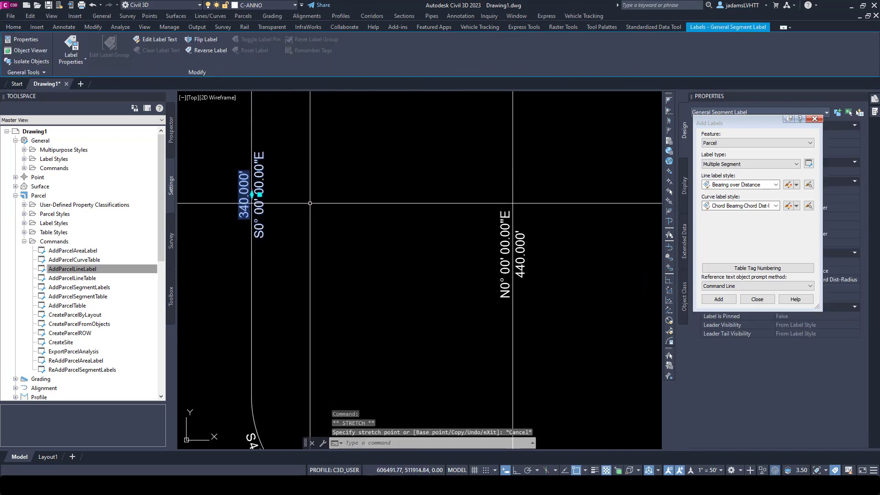
{"action": "right_click", "coordinate": [260, 194]}
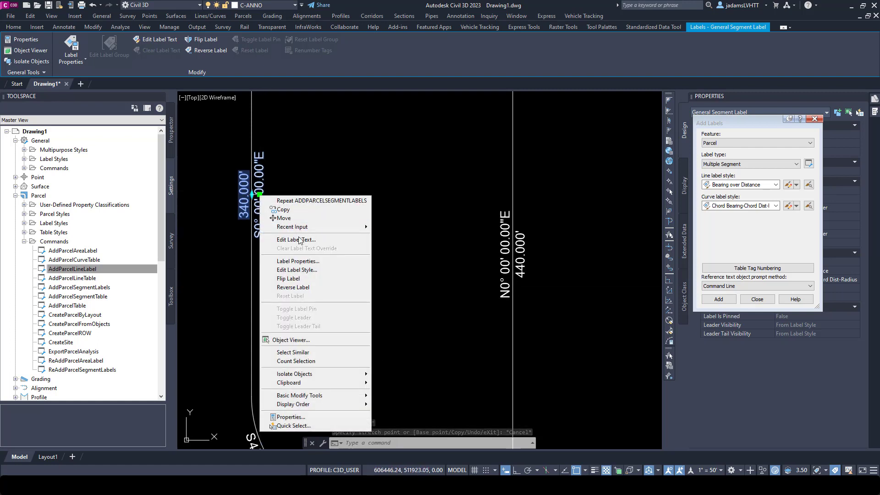
{"action": "left_click", "coordinate": [299, 287]}
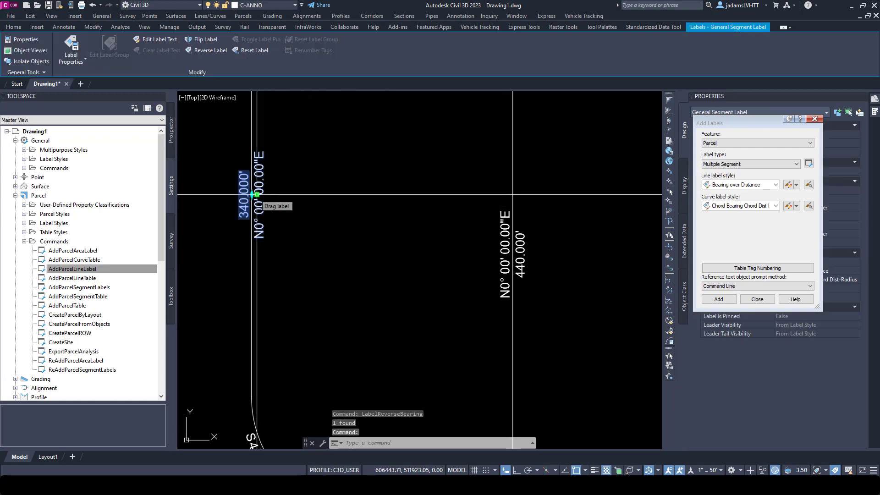
Flip the 340.000' label, reverse it back, then reset it to its default layout.
{"action": "right_click", "coordinate": [257, 194]}
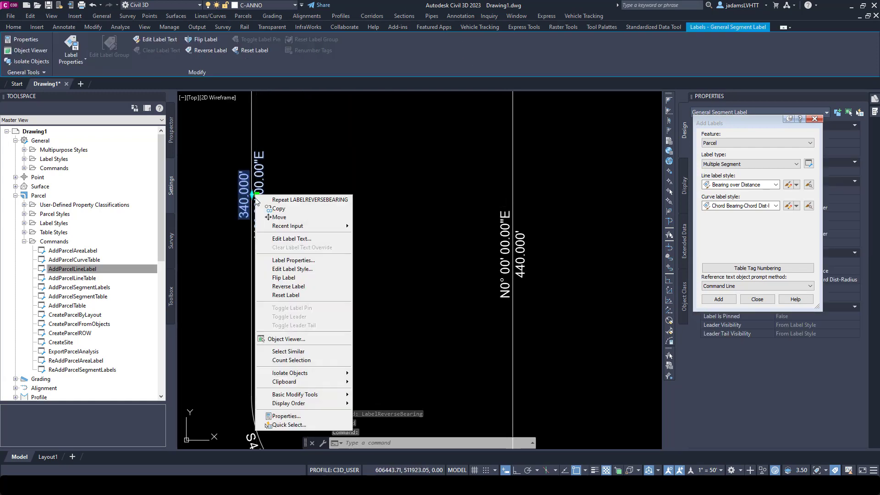
{"action": "left_click", "coordinate": [304, 278]}
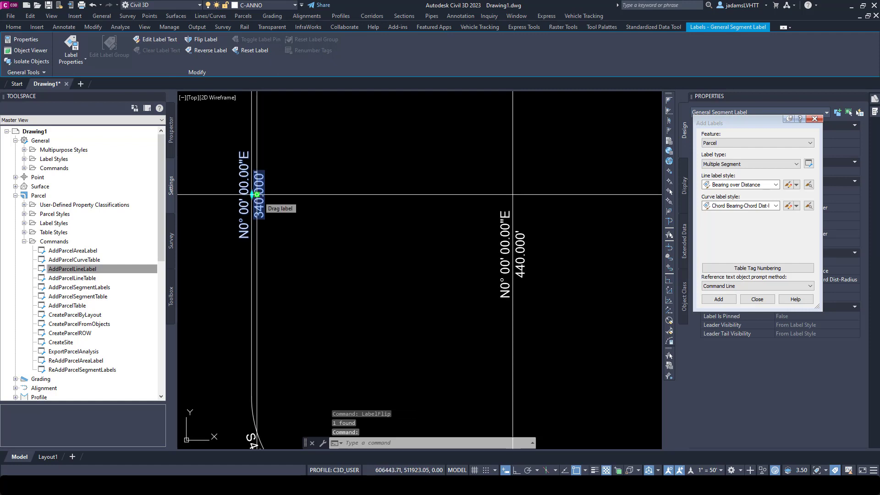
{"action": "right_click", "coordinate": [257, 194]}
{"action": "left_click", "coordinate": [306, 288]}
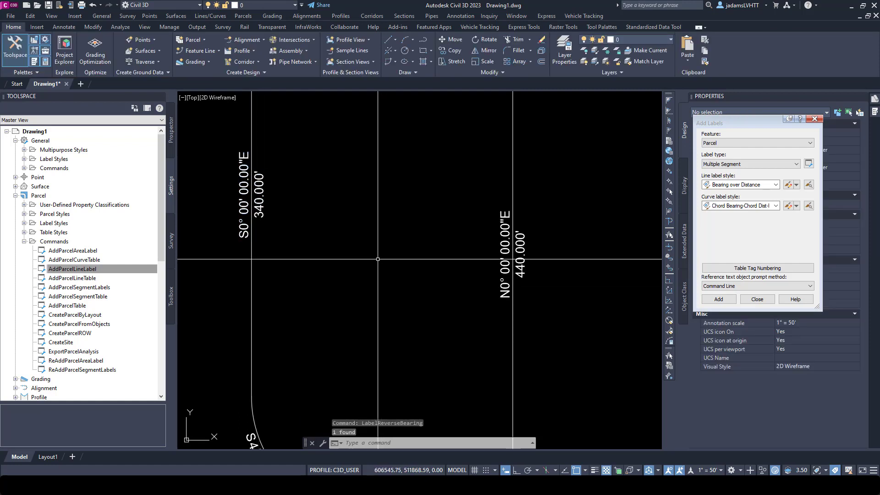
{"action": "left_click", "coordinate": [258, 196]}
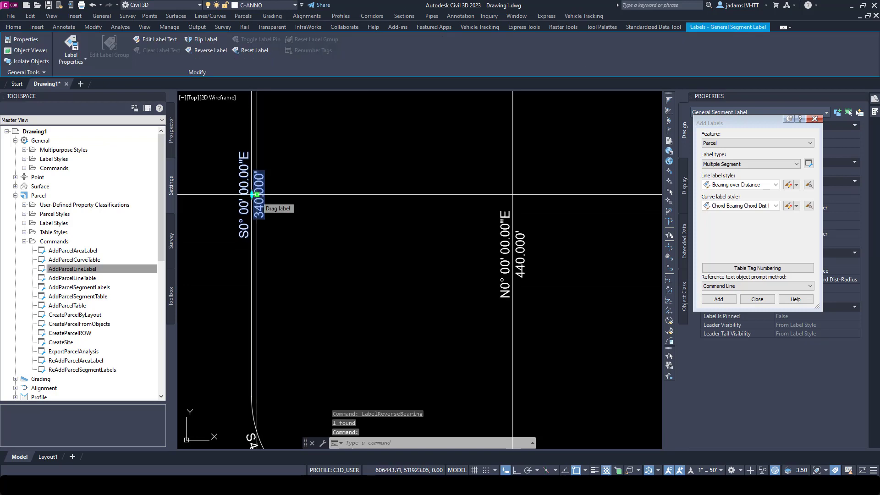
{"action": "right_click", "coordinate": [256, 195]}
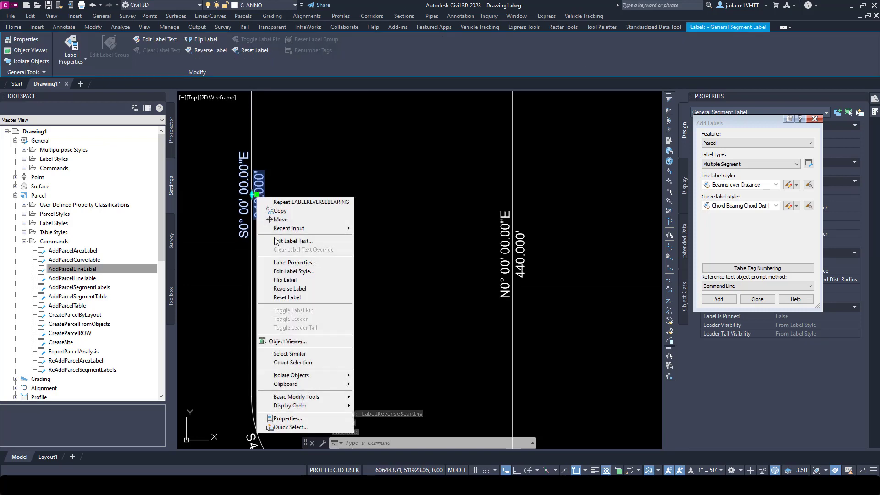
{"action": "left_click", "coordinate": [297, 298]}
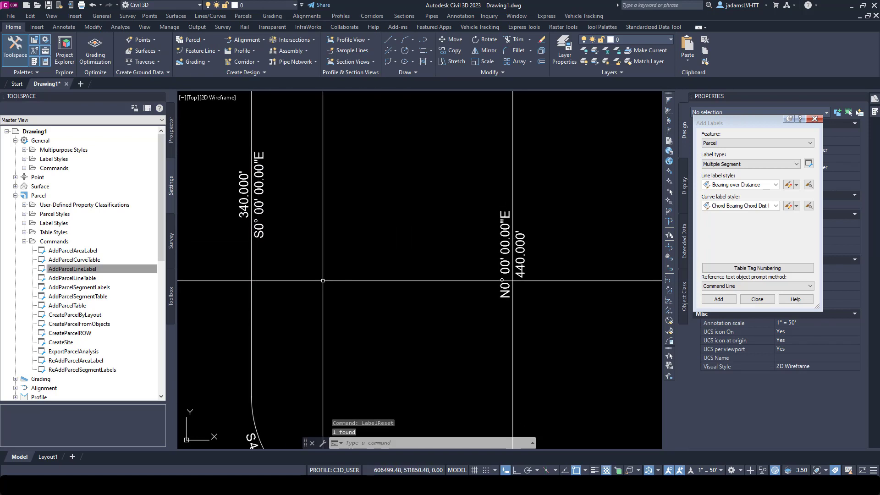
Select the blue parcel's boundary.
{"action": "scroll", "coordinate": [275, 303], "scroll_direction": "down", "scroll_amount": 2}
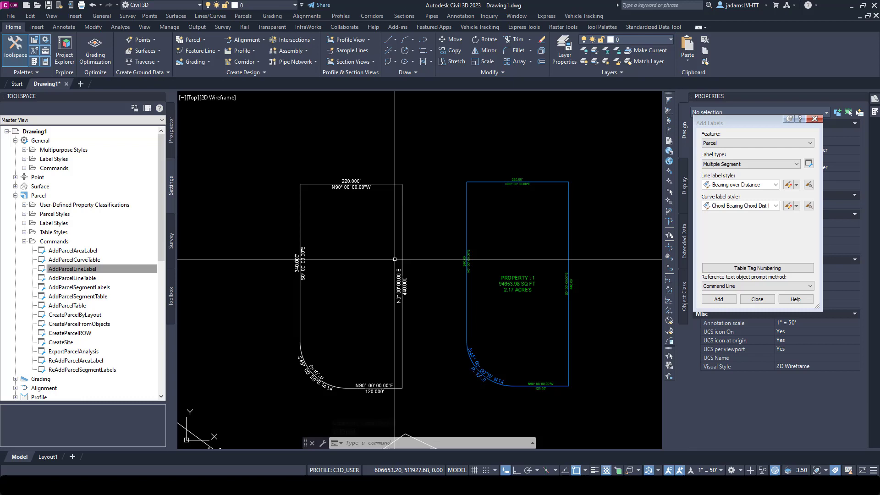
{"action": "scroll", "coordinate": [360, 261], "scroll_direction": "down", "scroll_amount": 3}
{"action": "scroll", "coordinate": [463, 270], "scroll_direction": "up", "scroll_amount": 4}
{"action": "left_click", "coordinate": [371, 243]}
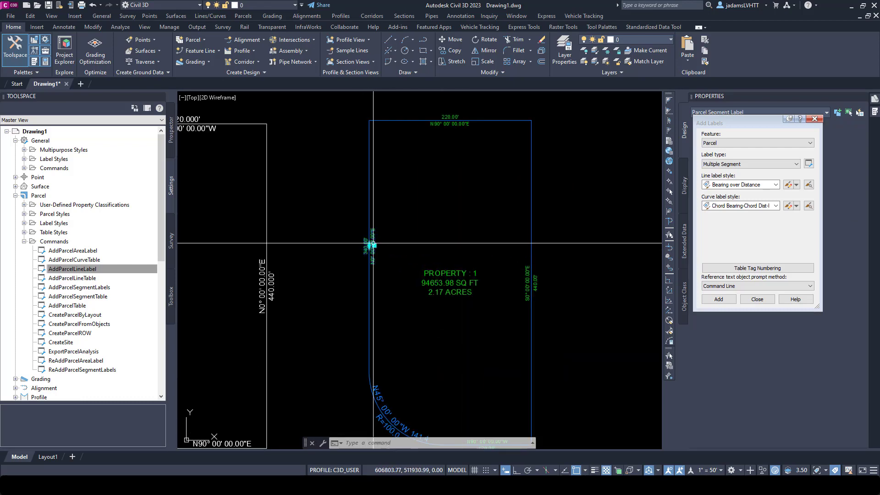
{"action": "scroll", "coordinate": [380, 232], "scroll_direction": "down", "scroll_amount": 3}
{"action": "scroll", "coordinate": [373, 297], "scroll_direction": "up", "scroll_amount": 1}
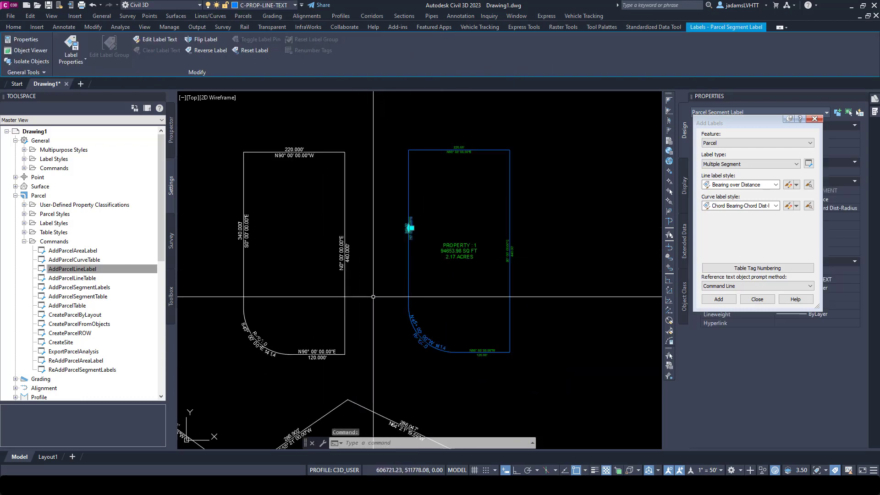
{"action": "key", "text": "Escape"}
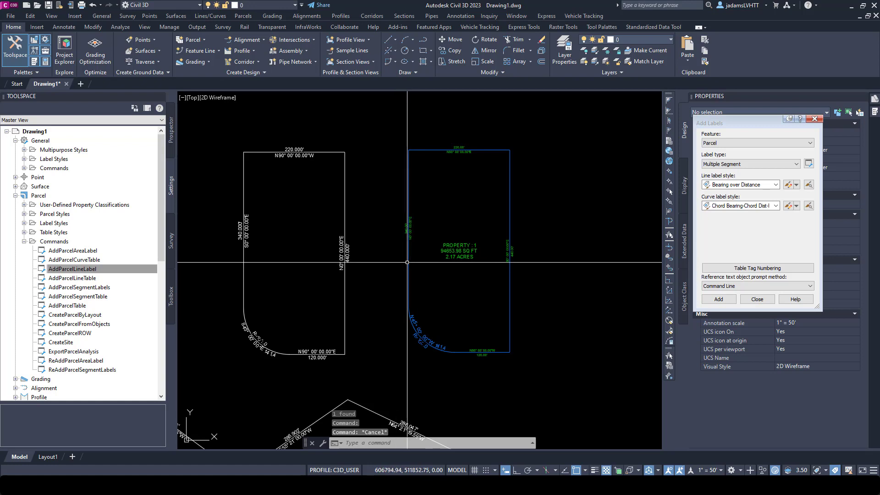
{"action": "left_click", "coordinate": [409, 265]}
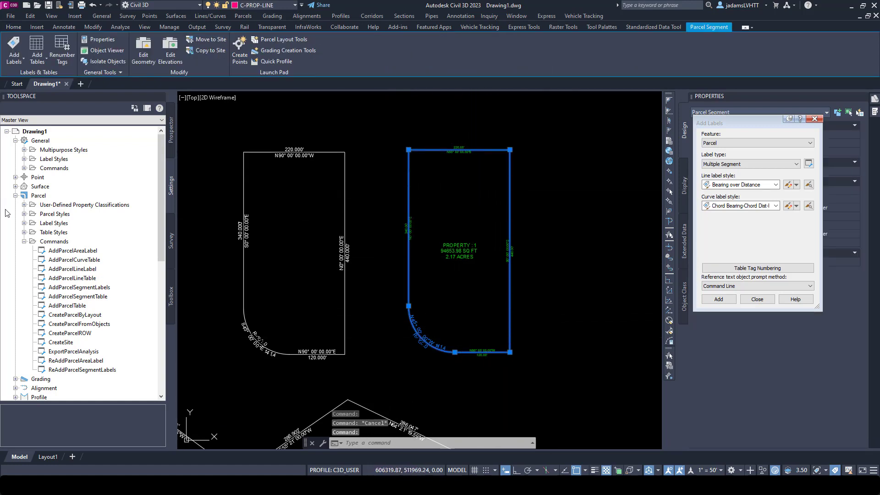
In Prospector, refresh Site 1 and open the Property : 1 parcel's properties.
{"action": "left_click", "coordinate": [169, 133]}
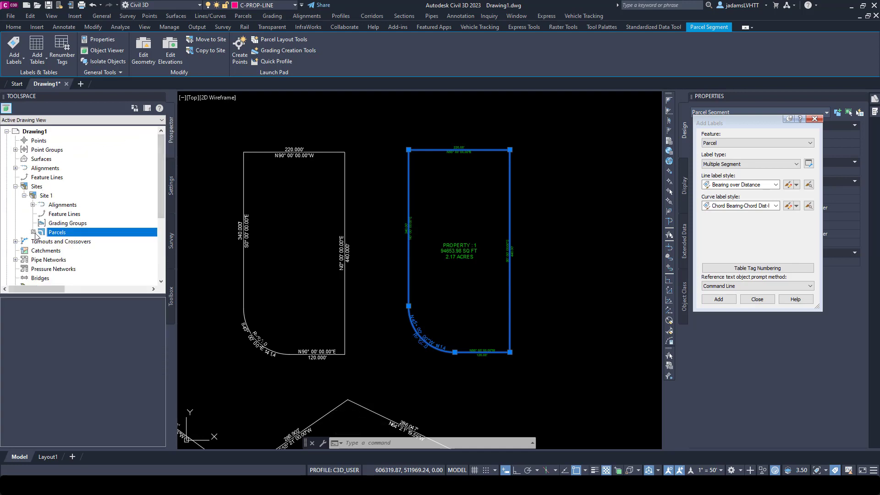
{"action": "right_click", "coordinate": [44, 196]}
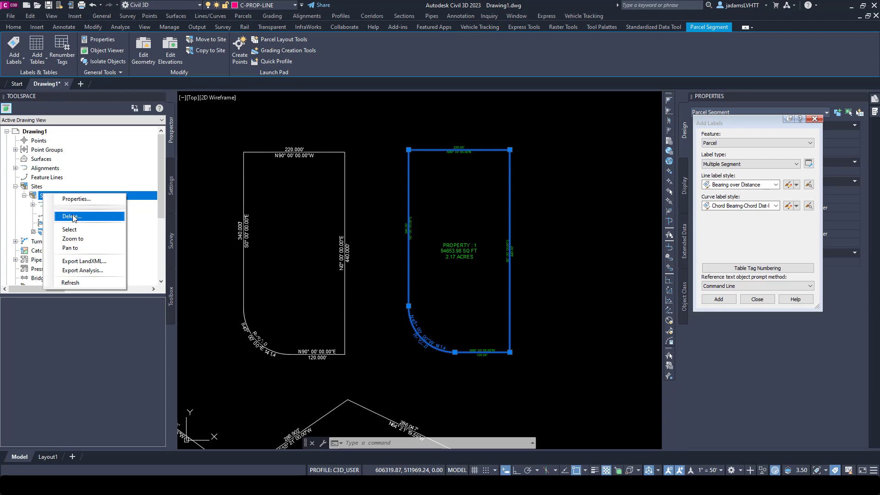
{"action": "left_click", "coordinate": [78, 282]}
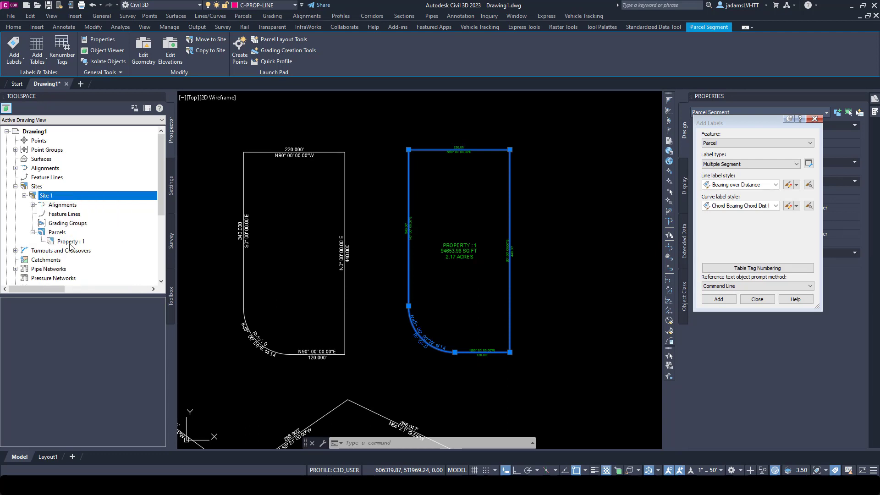
{"action": "left_click", "coordinate": [74, 241]}
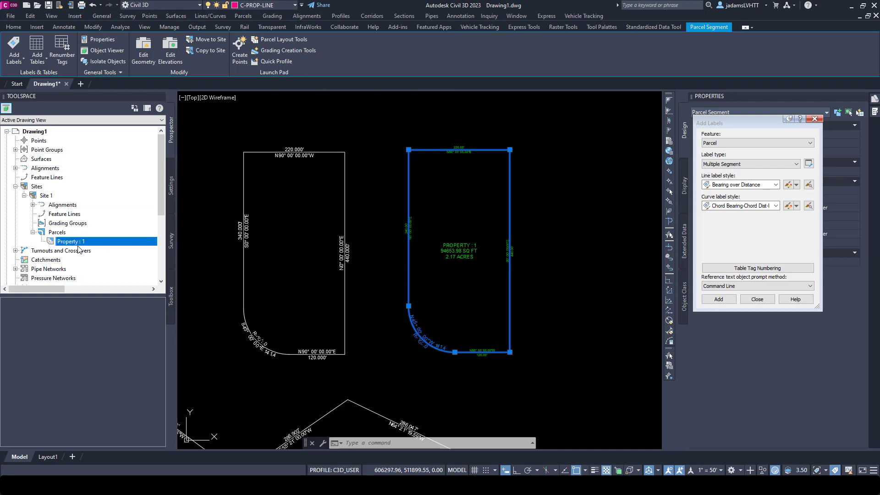
{"action": "right_click", "coordinate": [81, 242]}
{"action": "left_click", "coordinate": [106, 248]}
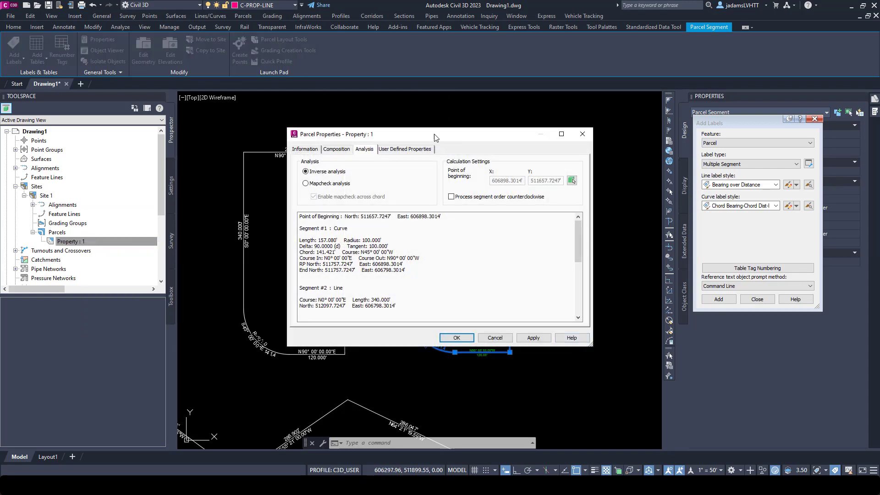
{"action": "left_click_drag", "start_coordinate": [434, 133], "coordinate": [336, 109]}
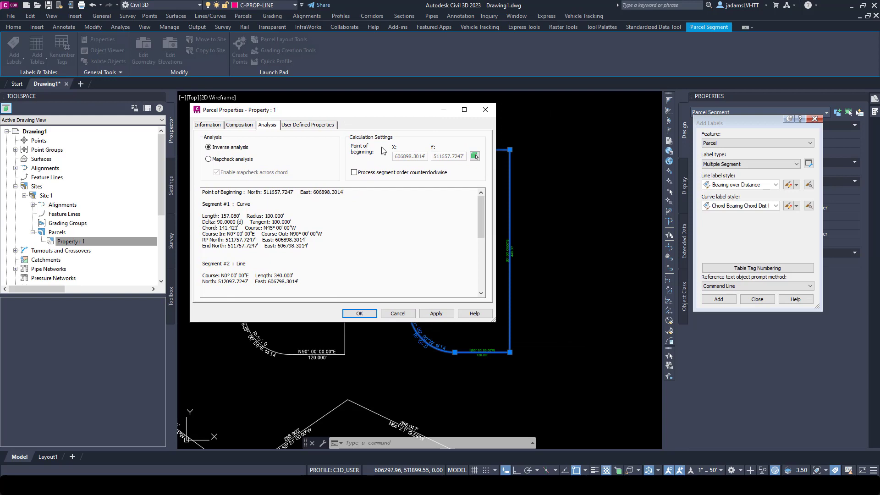
Set the inverse analysis point of beginning at the south-east corner and select the report text.
{"action": "left_click", "coordinate": [474, 158]}
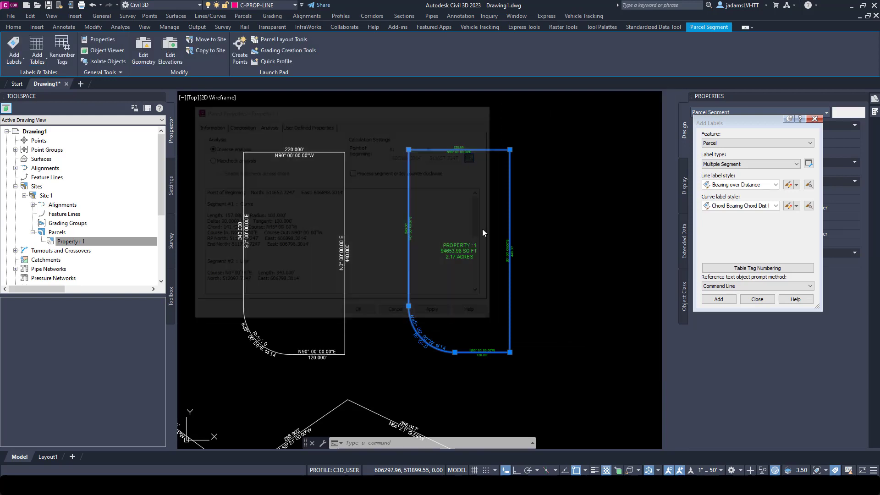
{"action": "left_click", "coordinate": [510, 352]}
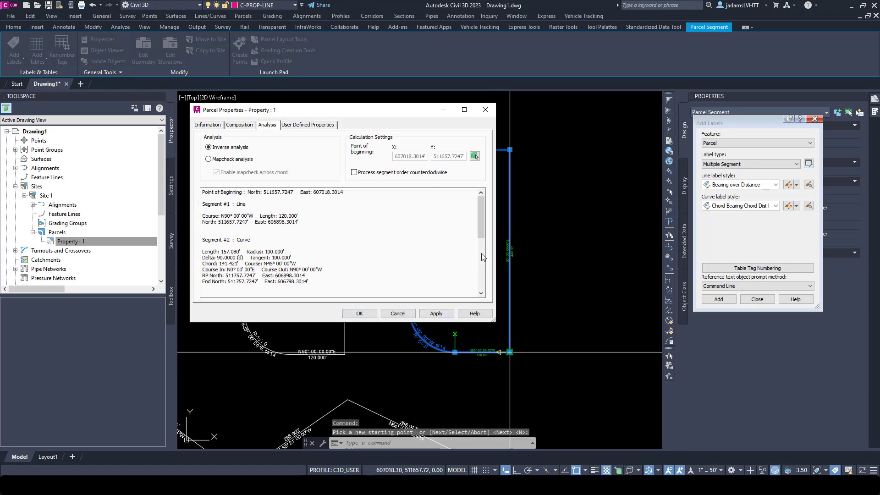
{"action": "scroll", "coordinate": [237, 218], "scroll_direction": "down", "scroll_amount": 5}
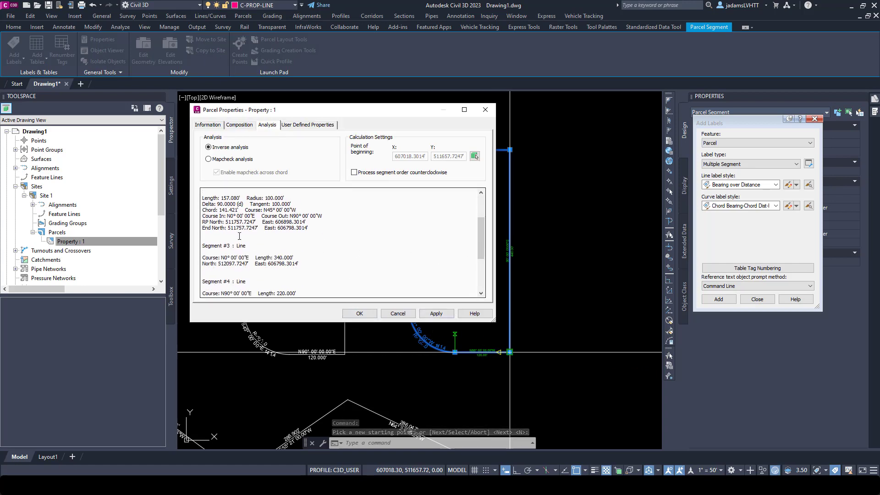
{"action": "scroll", "coordinate": [239, 236], "scroll_direction": "up", "scroll_amount": 5}
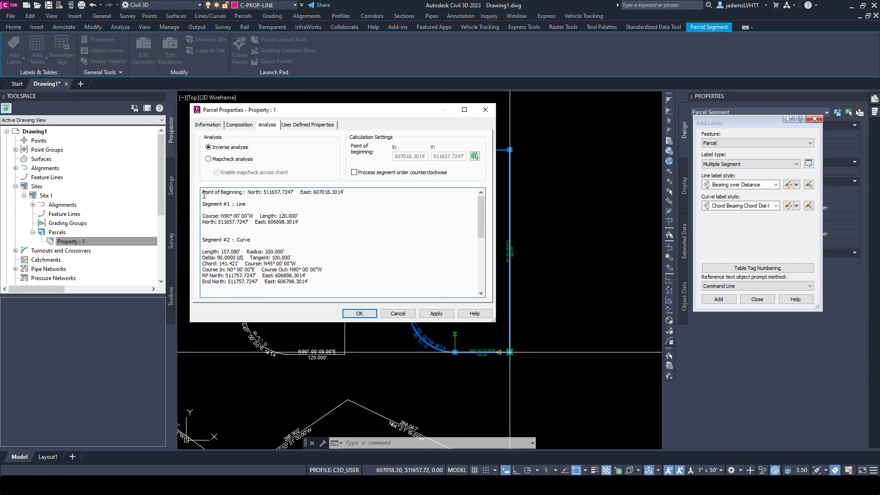
{"action": "left_click_drag", "start_coordinate": [209, 195], "coordinate": [203, 292]}
{"action": "key", "text": "ctrl+c"}
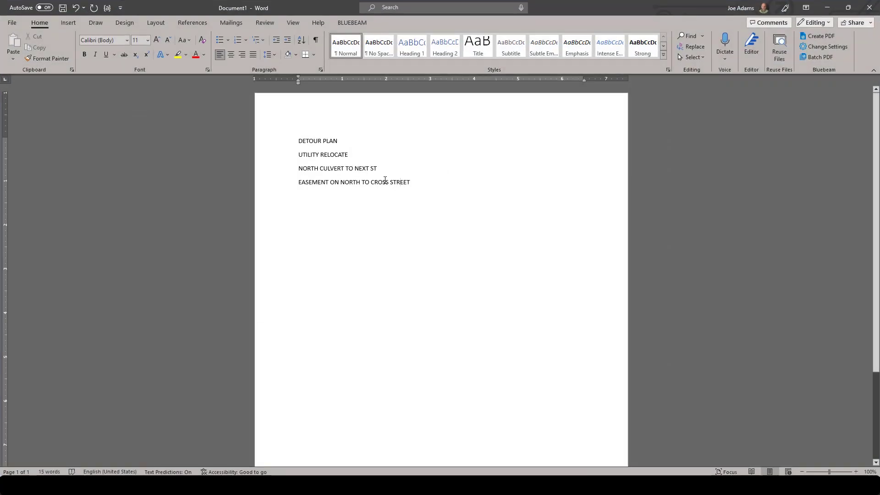
Clear the Word document, paste the Property : 1 inverse report, then close discarding changes.
{"action": "key", "text": "ctrl+a"}
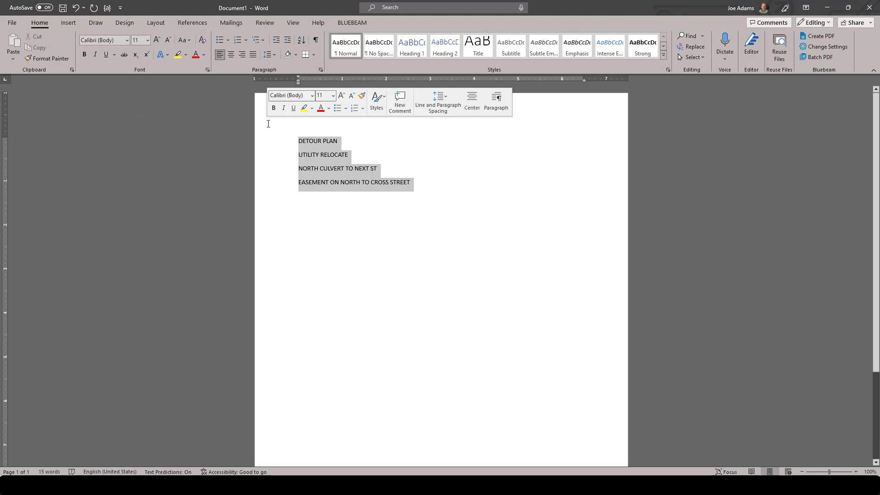
{"action": "key", "text": "Delete"}
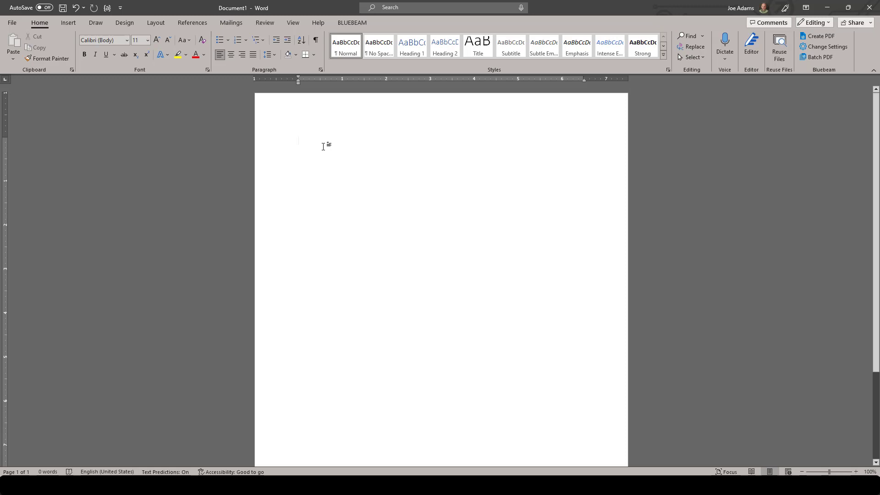
{"action": "key", "text": "ctrl+v"}
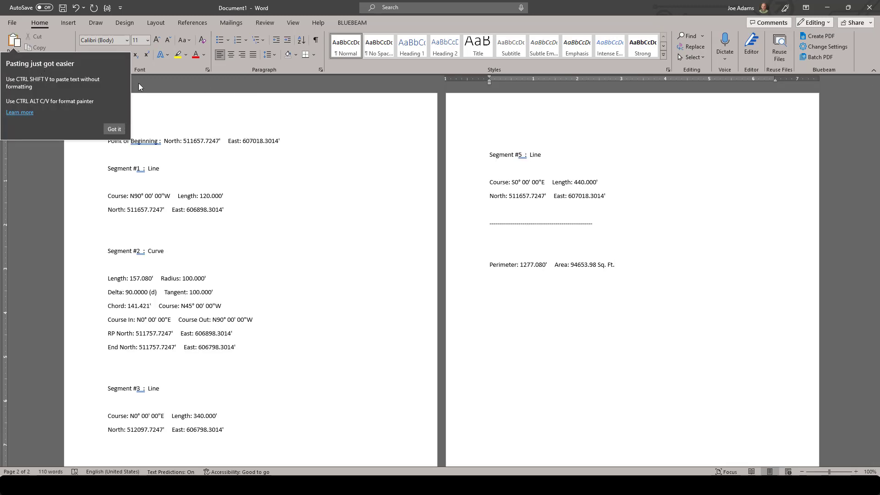
{"action": "left_click", "coordinate": [236, 187]}
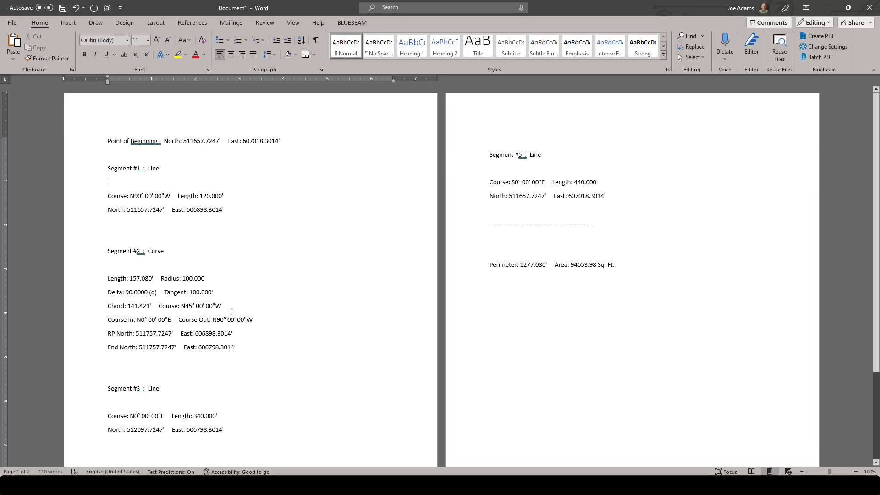
{"action": "scroll", "coordinate": [241, 321], "scroll_direction": "down", "scroll_amount": 3}
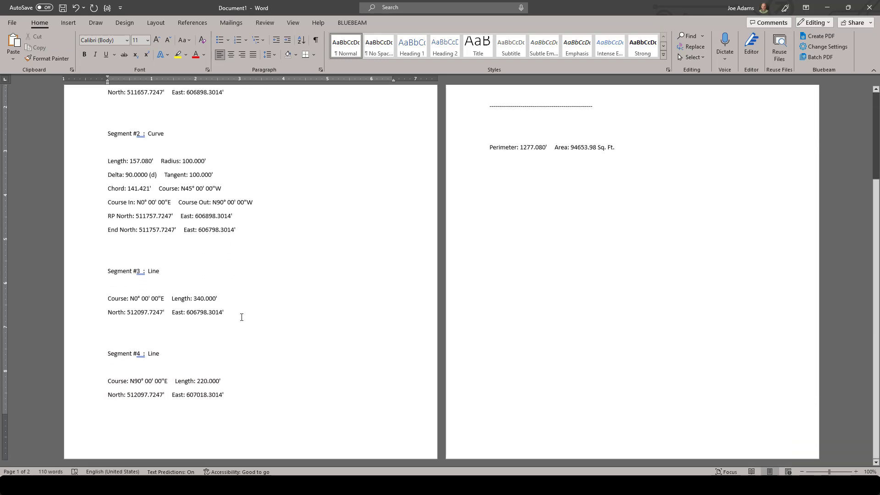
{"action": "scroll", "coordinate": [242, 316], "scroll_direction": "up", "scroll_amount": 3}
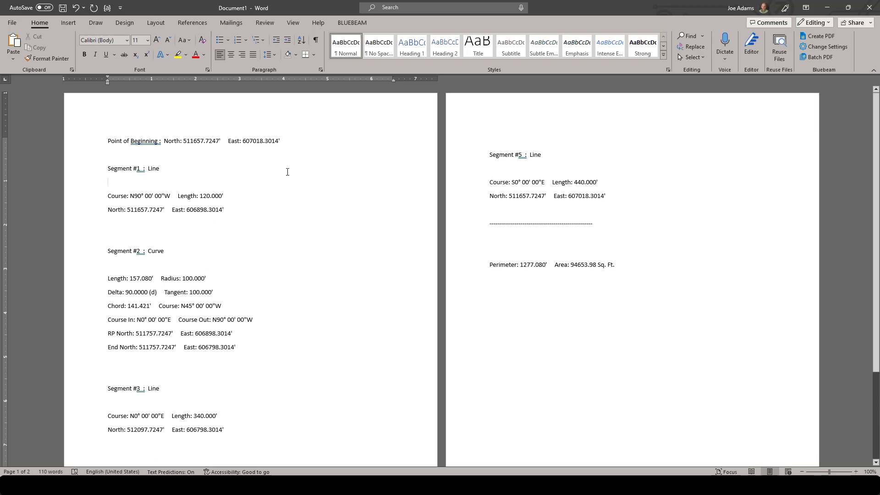
{"action": "left_click", "coordinate": [873, 10]}
{"action": "left_click", "coordinate": [481, 291]}
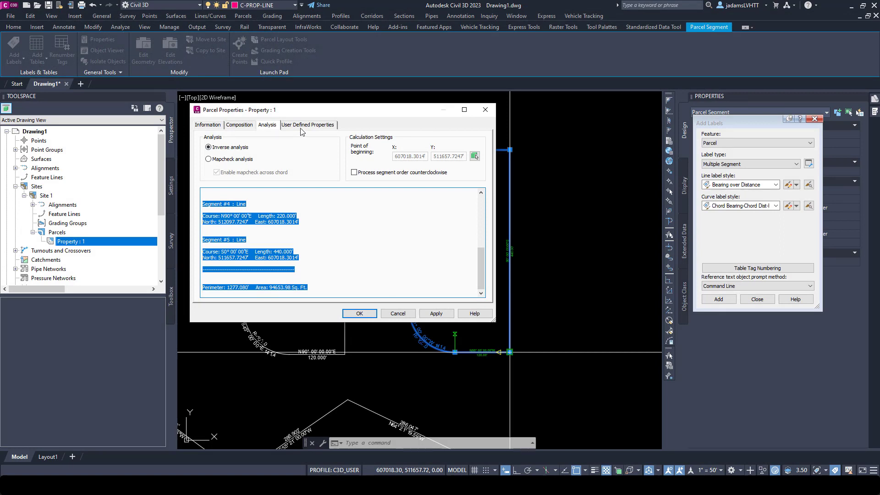
Switch the Property : 1 analysis to Mapcheck, then cancel Parcel Properties and deselect the parcel.
{"action": "left_click", "coordinate": [221, 159]}
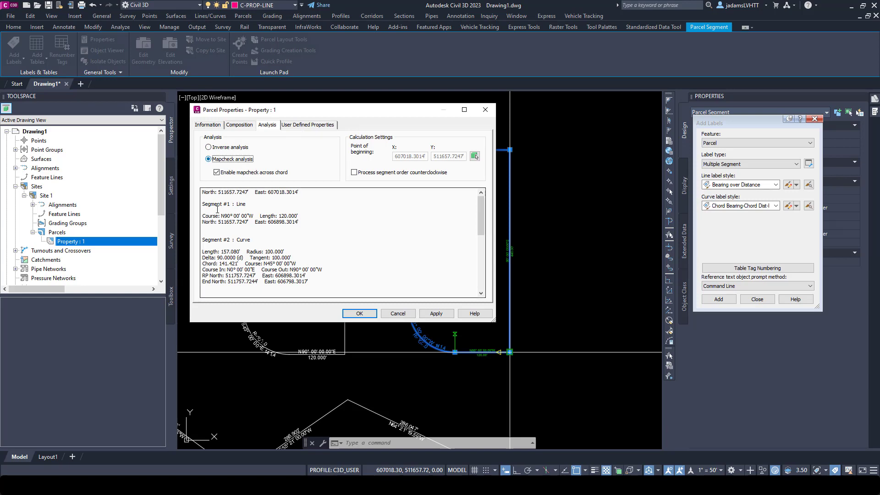
{"action": "left_click", "coordinate": [399, 314]}
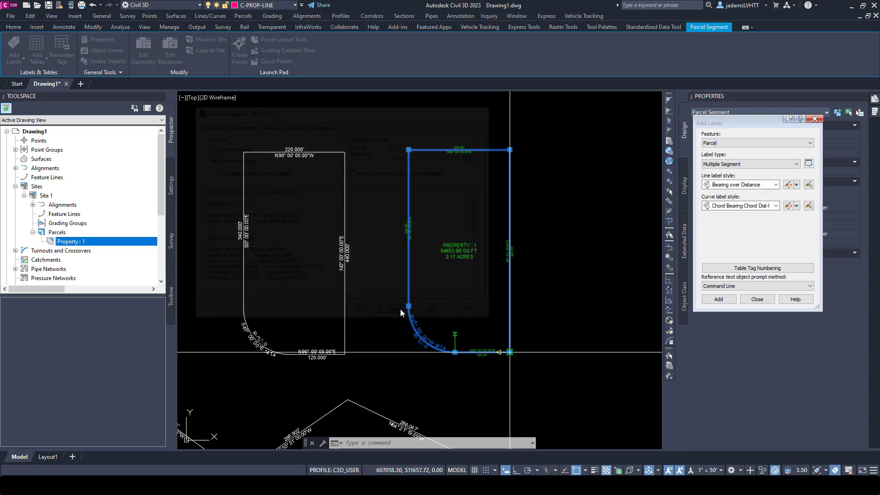
{"action": "key", "text": "Escape"}
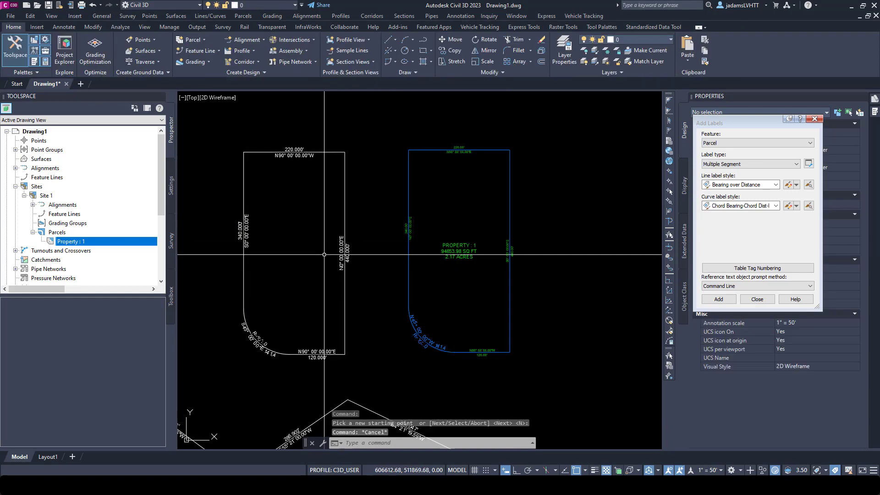
{"action": "scroll", "coordinate": [383, 280], "scroll_direction": "down", "scroll_amount": 2}
{"action": "scroll", "coordinate": [383, 280], "scroll_direction": "up", "scroll_amount": 2}
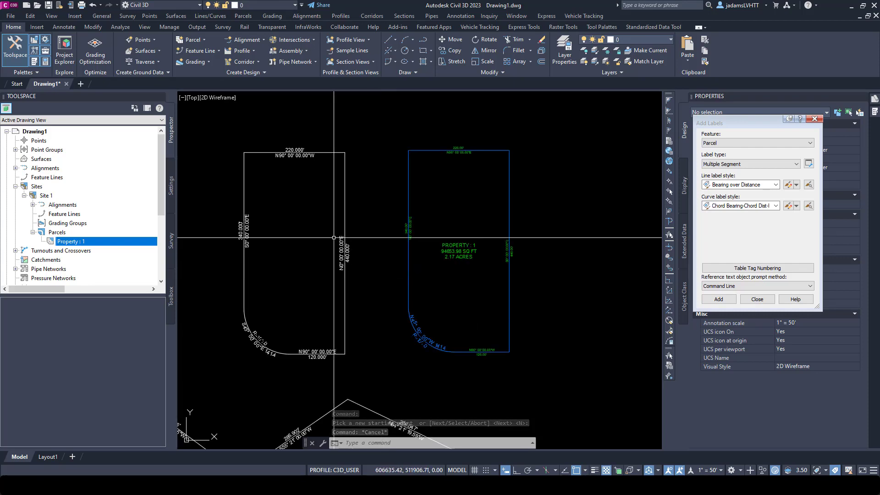
On the Annotate tab, open Add Tables and go to the Parcel Add Line table command.
{"action": "left_click", "coordinate": [64, 27]}
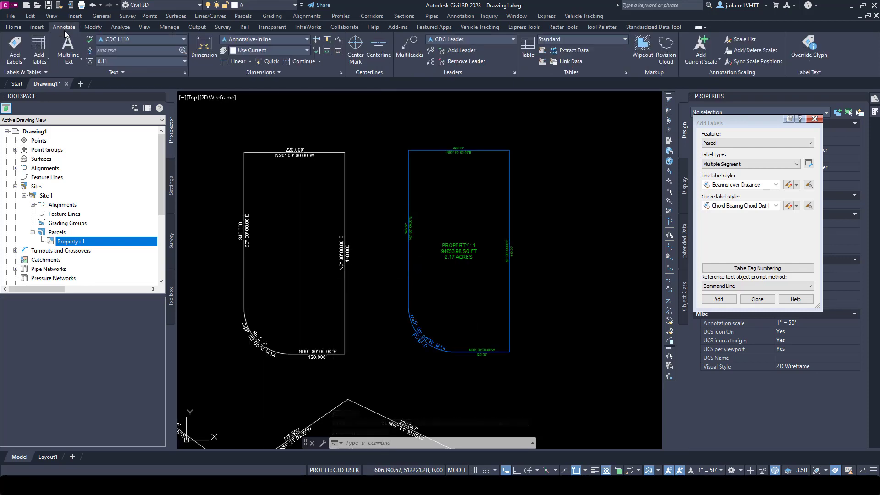
{"action": "left_click", "coordinate": [46, 58]}
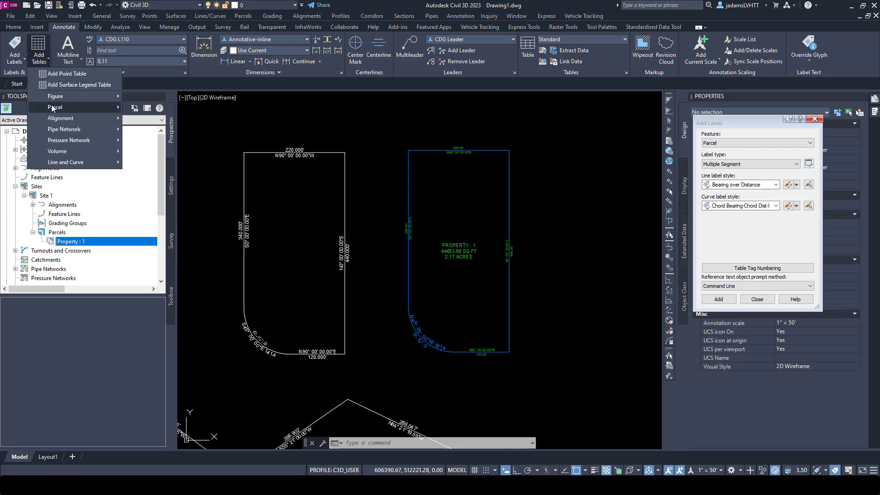
{"action": "mouse_move", "coordinate": [54, 107]}
{"action": "left_click", "coordinate": [175, 106]}
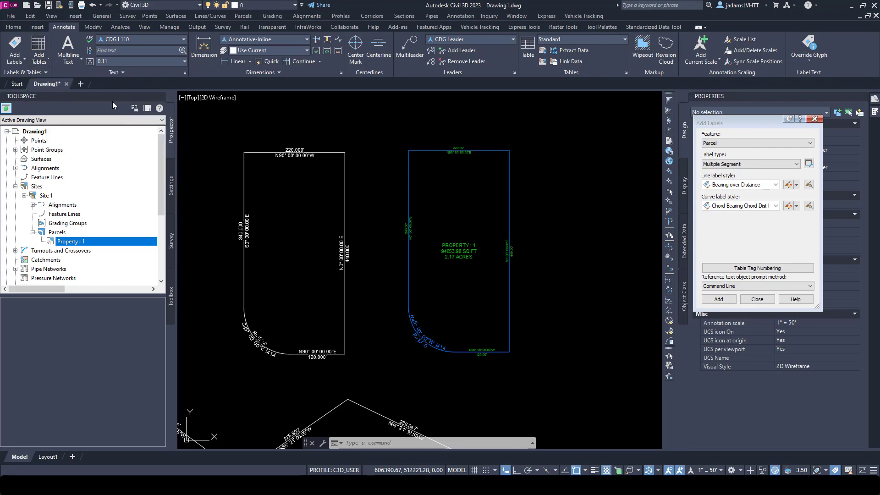
{"action": "left_click", "coordinate": [48, 64]}
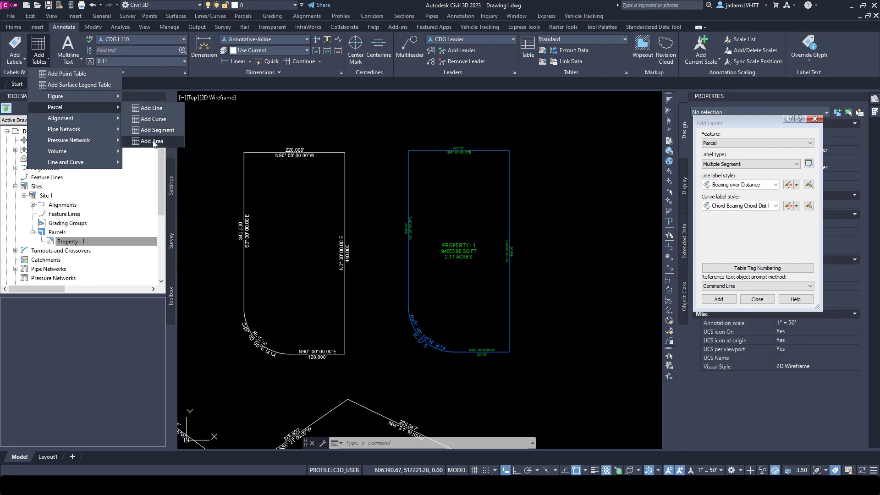
Start a Parcel Line Table and select the left parcel's 340.000' and 440.000' line labels.
{"action": "left_click", "coordinate": [155, 109]}
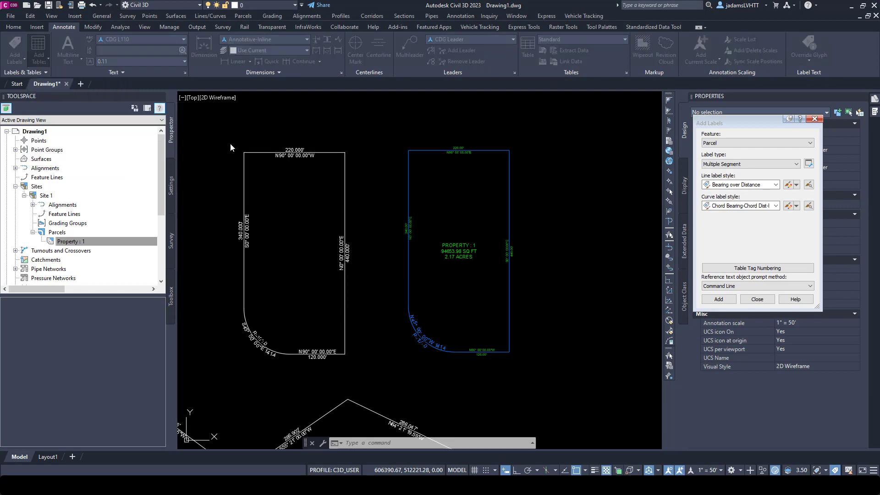
{"action": "left_click_drag", "start_coordinate": [369, 131], "coordinate": [334, 143]}
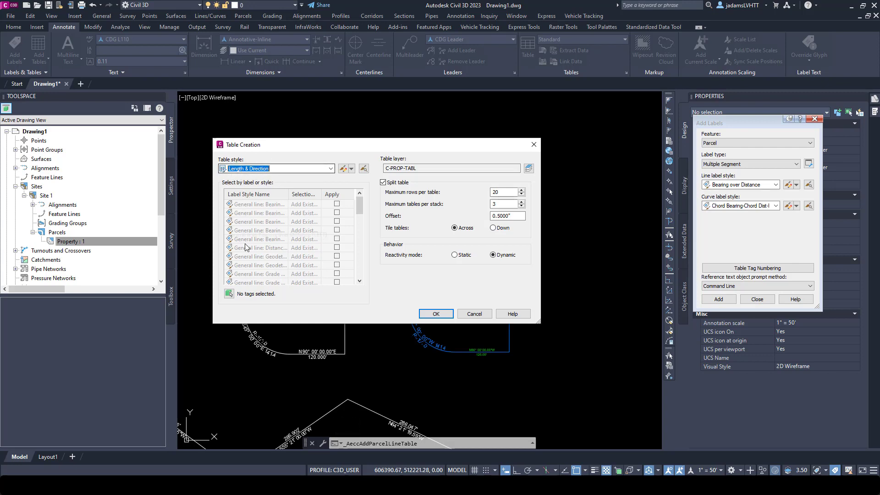
{"action": "left_click", "coordinate": [230, 295]}
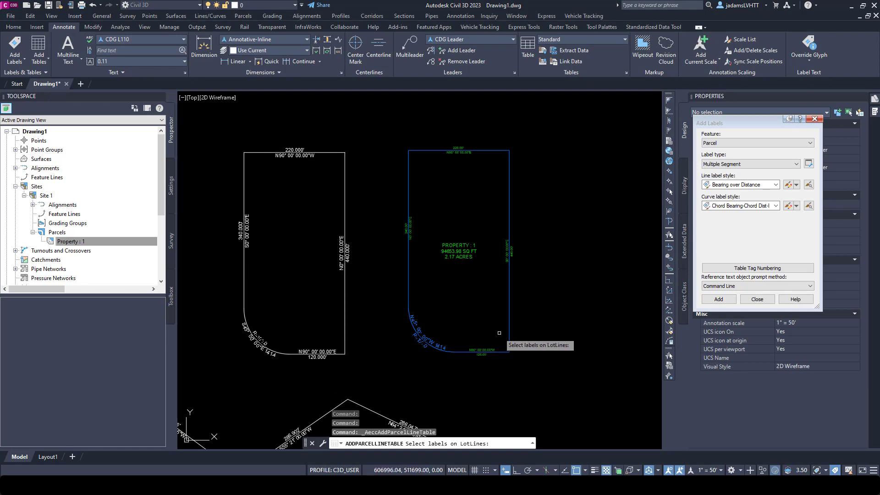
{"action": "middle_click_drag", "start_coordinate": [467, 314], "coordinate": [492, 322]}
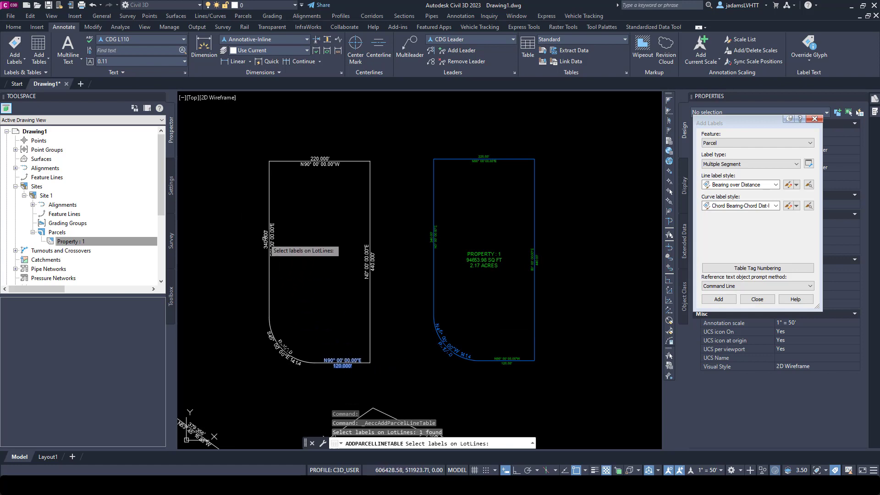
{"action": "left_click", "coordinate": [264, 240]}
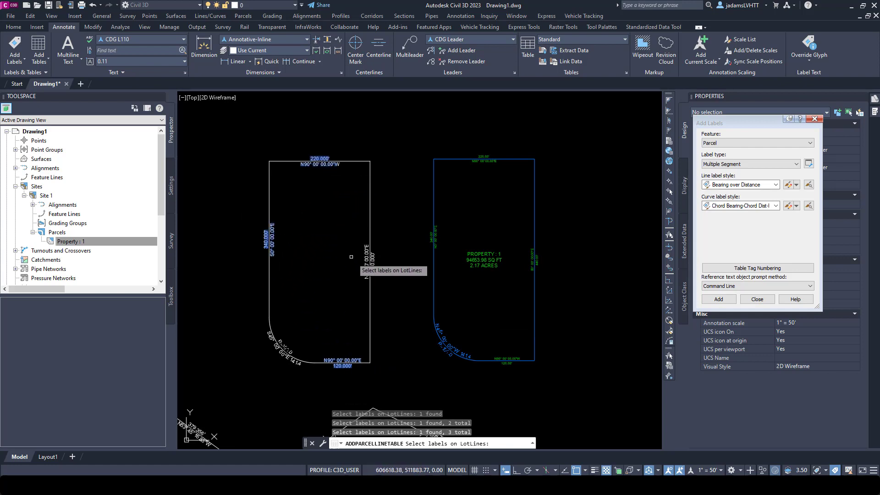
{"action": "left_click", "coordinate": [367, 260]}
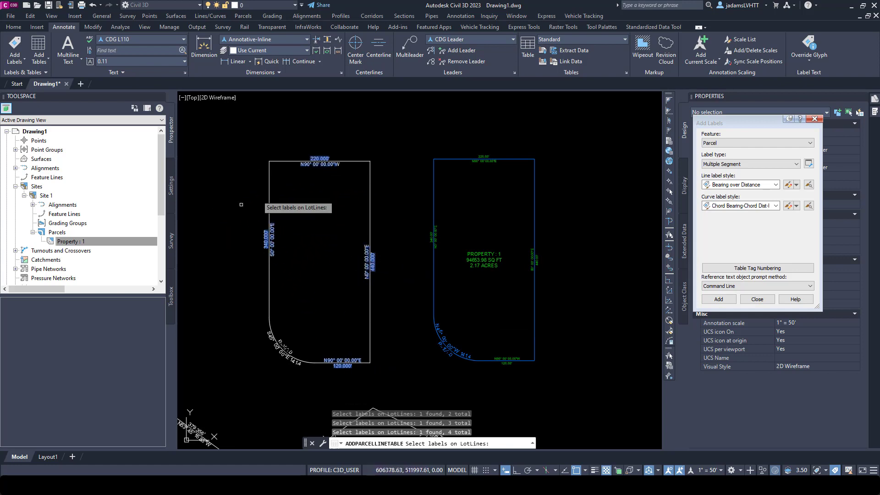
{"action": "key", "text": "Return"}
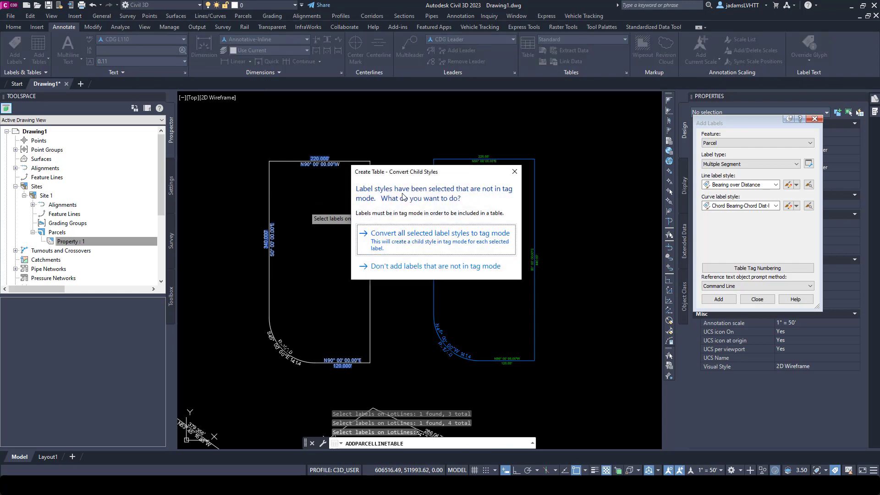
Convert the selected label styles to tag mode and place the table above the left parcel.
{"action": "left_click", "coordinate": [395, 240]}
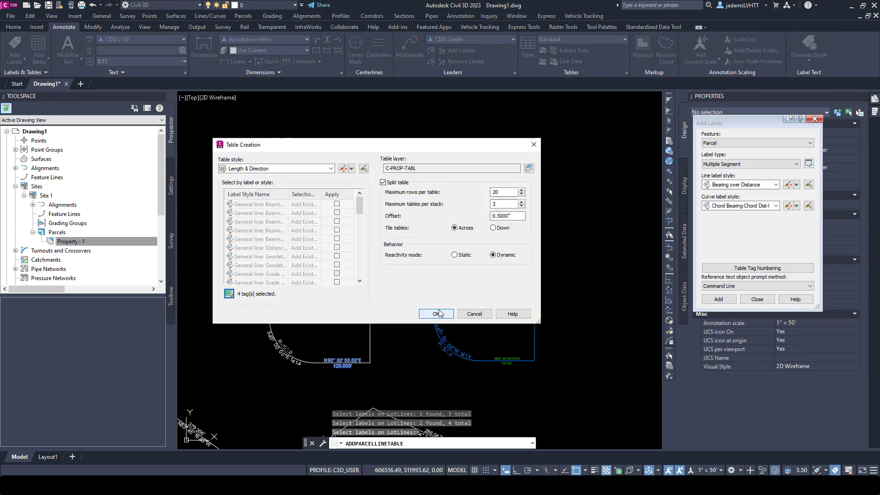
{"action": "left_click", "coordinate": [436, 314]}
{"action": "scroll", "coordinate": [353, 191], "scroll_direction": "down", "scroll_amount": 2}
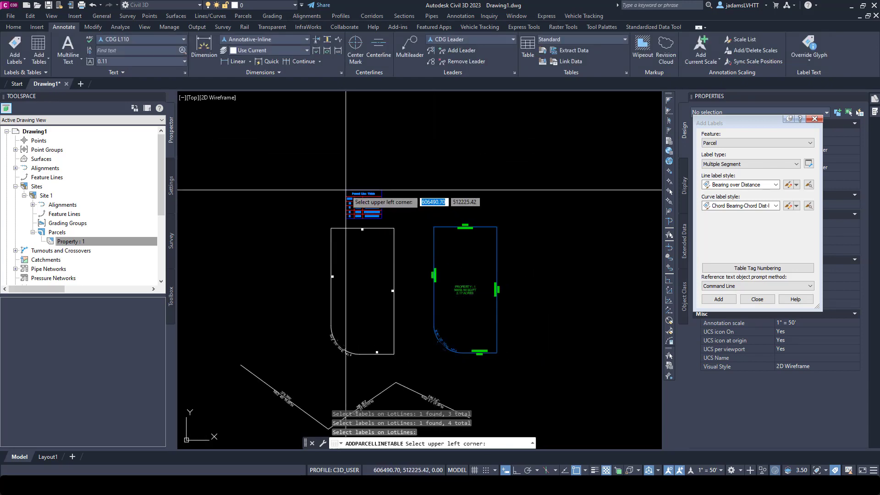
{"action": "left_click", "coordinate": [346, 190]}
{"action": "scroll", "coordinate": [342, 242], "scroll_direction": "up", "scroll_amount": 4}
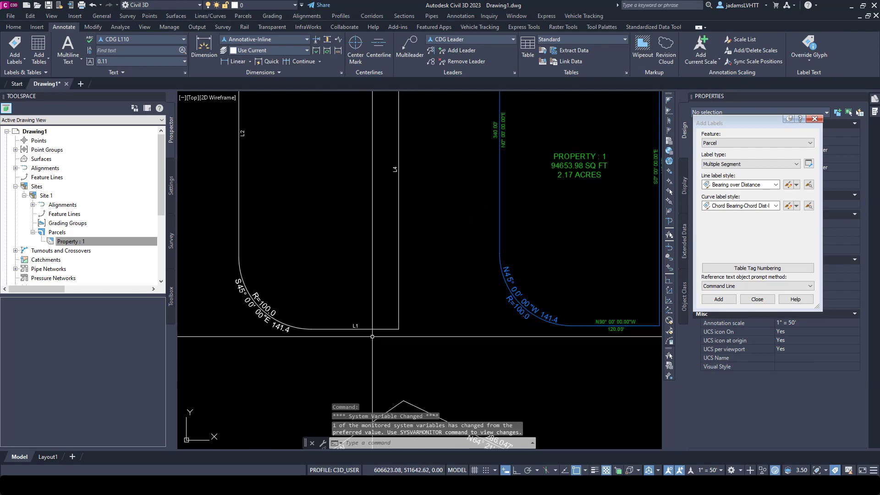
{"action": "scroll", "coordinate": [365, 202], "scroll_direction": "down", "scroll_amount": 3}
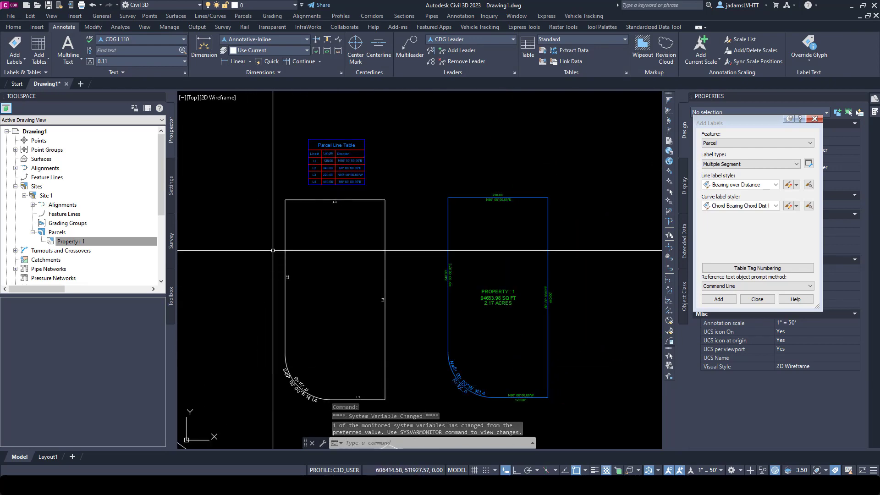
{"action": "scroll", "coordinate": [365, 202], "scroll_direction": "up", "scroll_amount": 3}
{"action": "scroll", "coordinate": [345, 197], "scroll_direction": "down", "scroll_amount": 3}
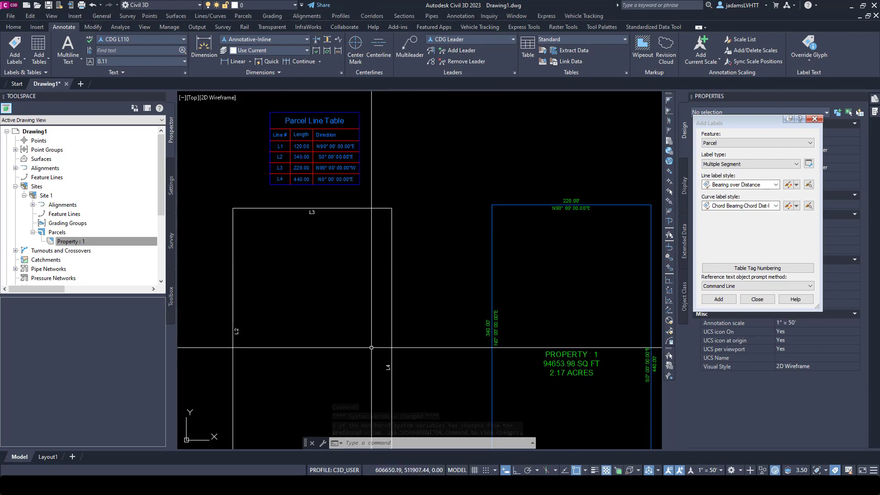
{"action": "scroll", "coordinate": [307, 302], "scroll_direction": "down", "scroll_amount": 4}
{"action": "scroll", "coordinate": [307, 298], "scroll_direction": "down", "scroll_amount": 2}
{"action": "scroll", "coordinate": [305, 302], "scroll_direction": "up", "scroll_amount": 4}
{"action": "scroll", "coordinate": [312, 301], "scroll_direction": "down", "scroll_amount": 5}
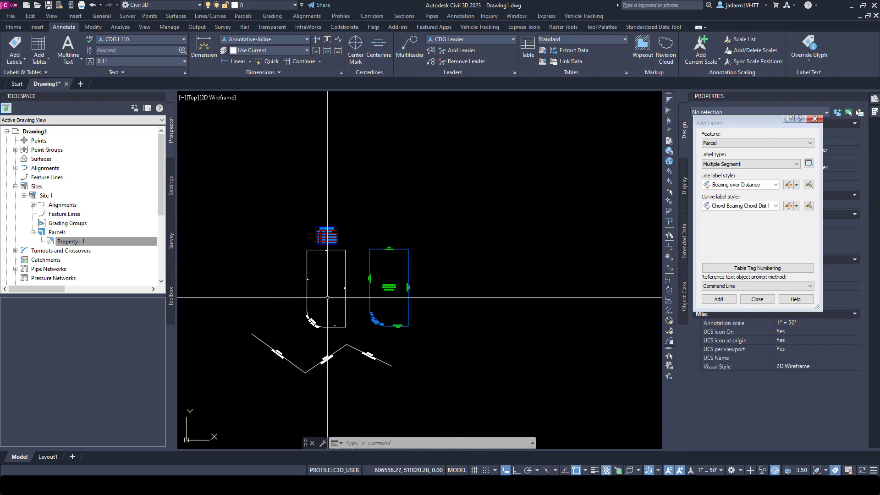
{"action": "scroll", "coordinate": [316, 321], "scroll_direction": "up", "scroll_amount": 5}
{"action": "scroll", "coordinate": [316, 326], "scroll_direction": "up", "scroll_amount": 5}
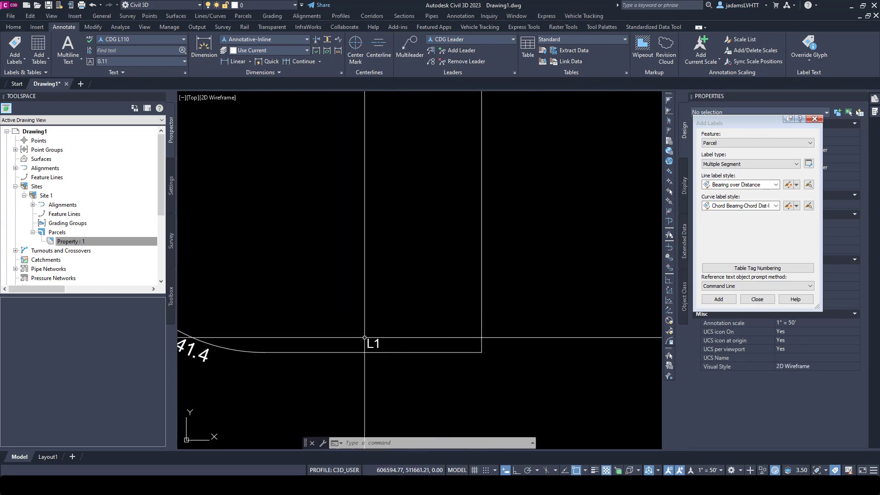
{"action": "scroll", "coordinate": [403, 350], "scroll_direction": "down", "scroll_amount": 5}
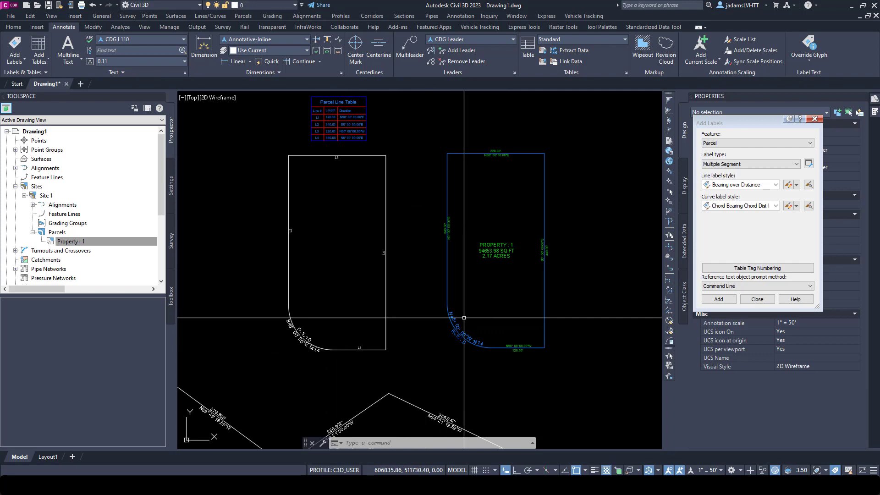
{"action": "scroll", "coordinate": [403, 275], "scroll_direction": "down", "scroll_amount": 2}
{"action": "scroll", "coordinate": [373, 186], "scroll_direction": "down", "scroll_amount": 1}
{"action": "scroll", "coordinate": [390, 206], "scroll_direction": "up", "scroll_amount": 1}
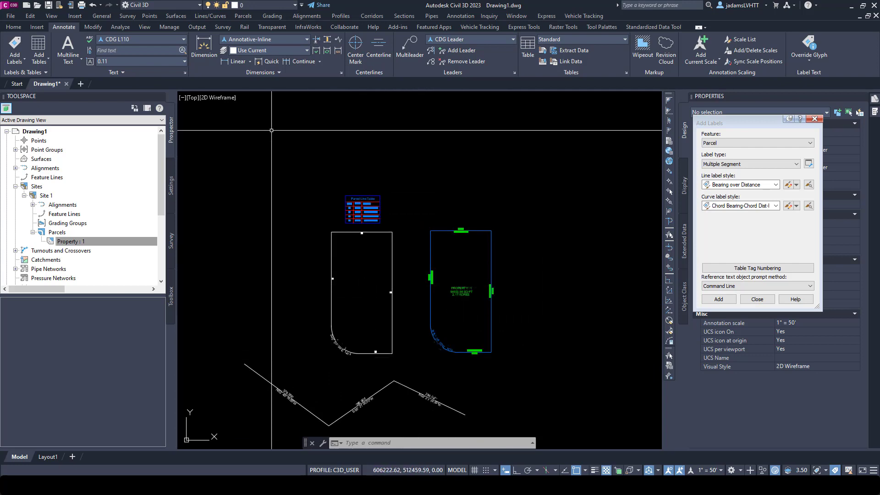
Start another Parcel Line Table and pick the three zigzag lot line labels.
{"action": "left_click", "coordinate": [38, 45]}
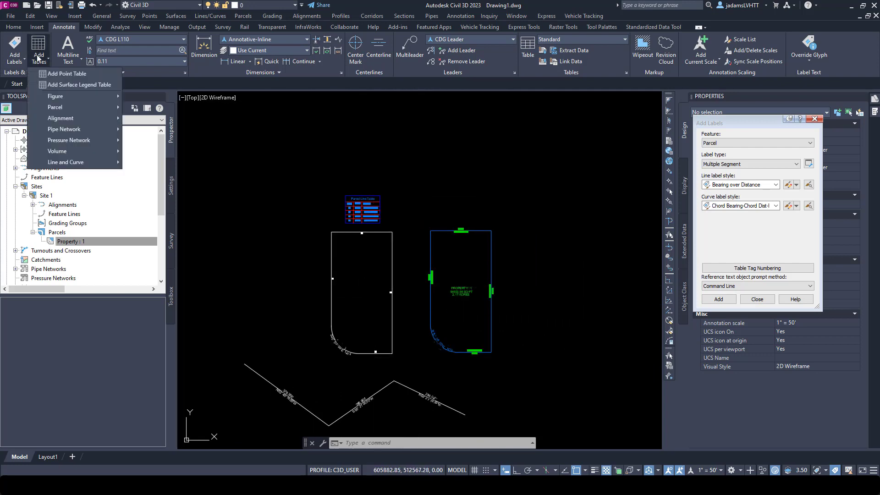
{"action": "mouse_move", "coordinate": [113, 112]}
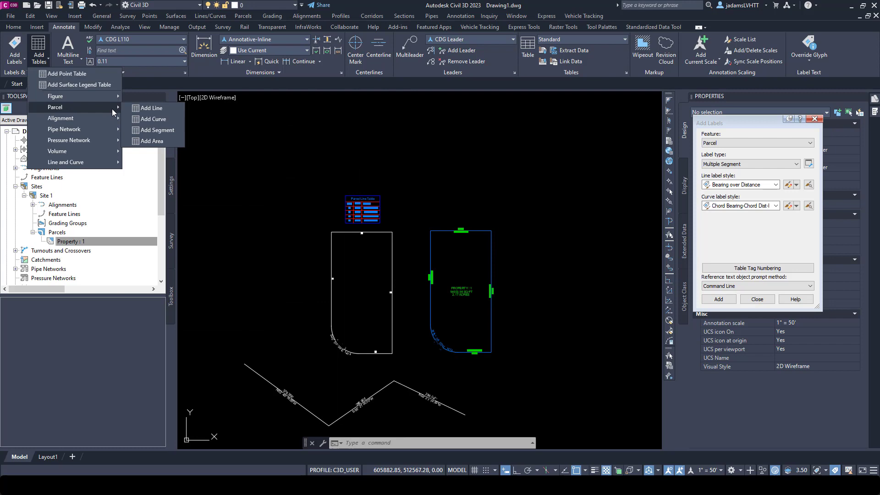
{"action": "left_click", "coordinate": [151, 108]}
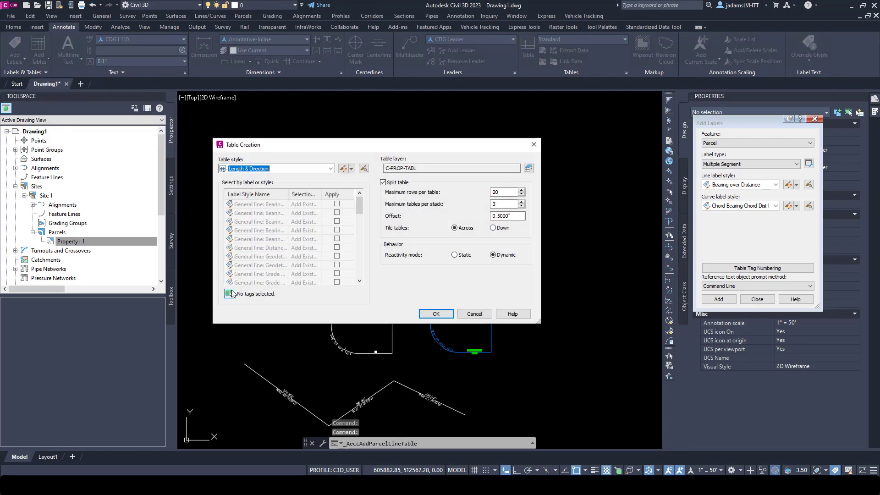
{"action": "left_click", "coordinate": [229, 293]}
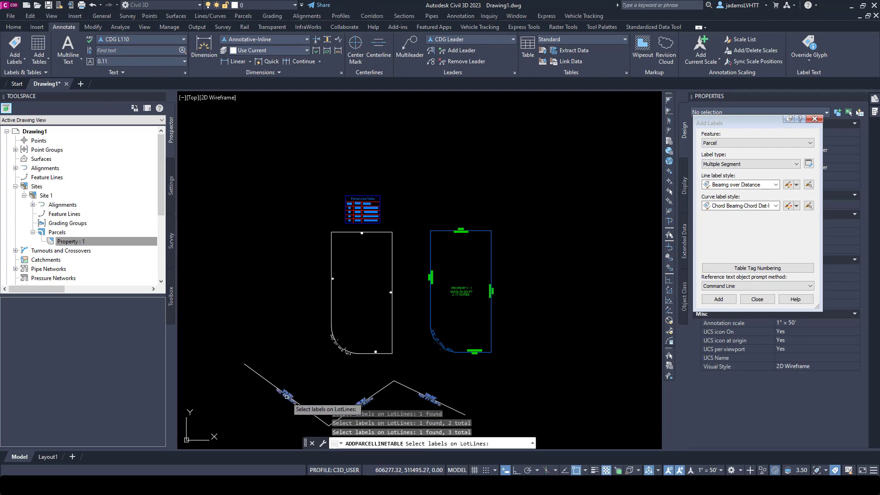
{"action": "key", "text": "Return"}
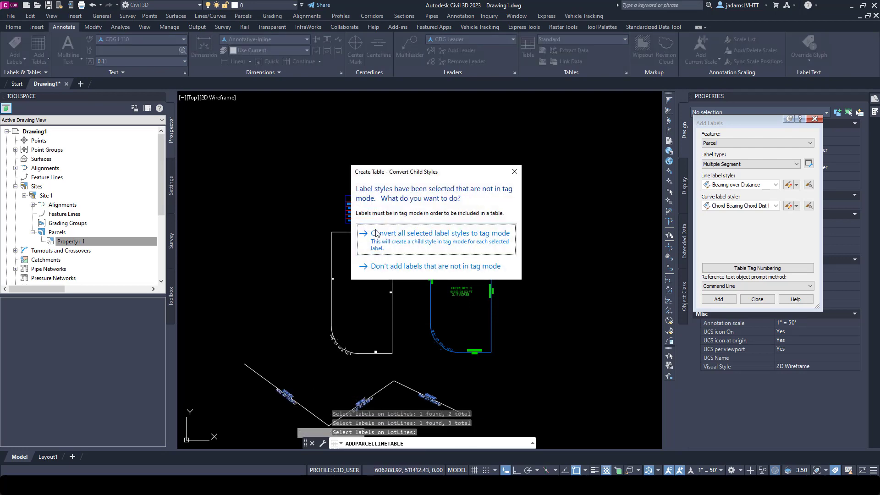
Convert the selected labels to tags and create the table listing L5–L7.
{"action": "left_click", "coordinate": [387, 236]}
{"action": "left_click", "coordinate": [436, 313]}
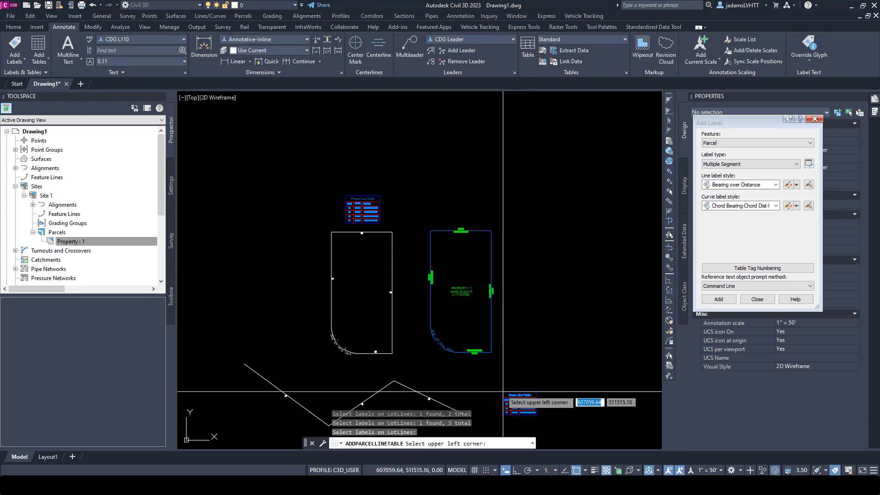
{"action": "scroll", "coordinate": [435, 415], "scroll_direction": "up", "scroll_amount": 2}
{"action": "scroll", "coordinate": [434, 415], "scroll_direction": "up", "scroll_amount": 3}
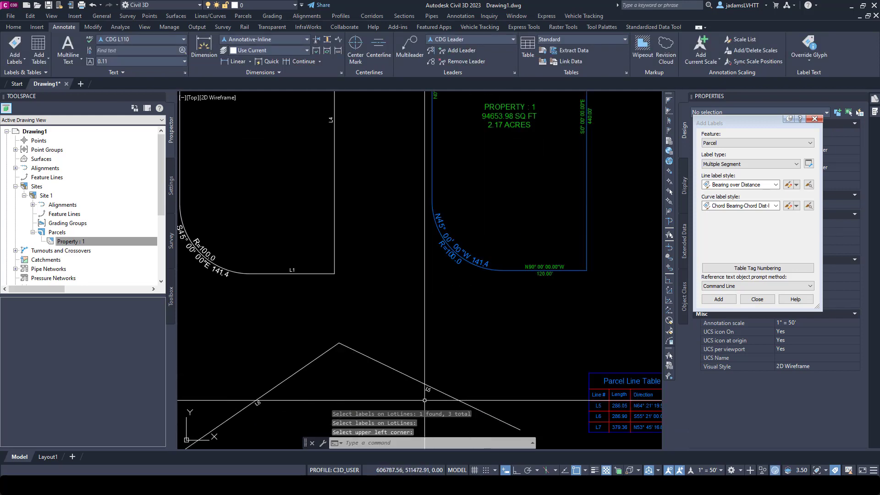
{"action": "scroll", "coordinate": [432, 368], "scroll_direction": "down", "scroll_amount": 5}
{"action": "scroll", "coordinate": [397, 290], "scroll_direction": "up", "scroll_amount": 3}
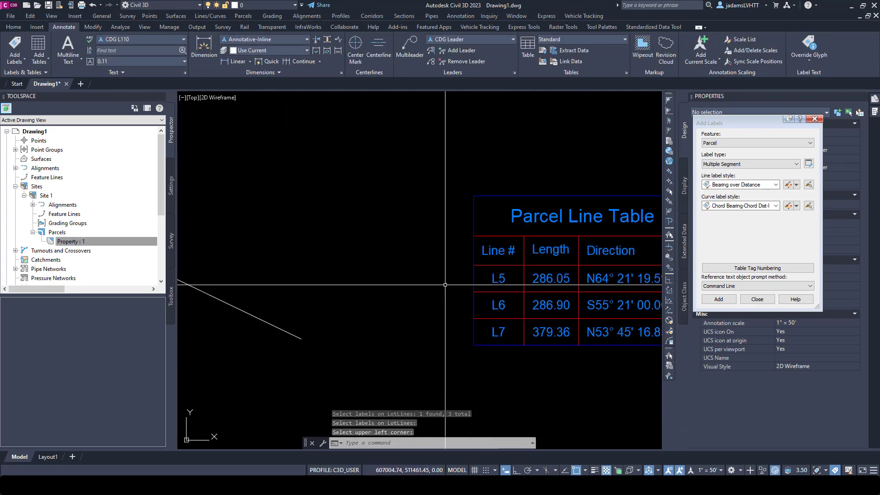
{"action": "scroll", "coordinate": [476, 412], "scroll_direction": "down", "scroll_amount": 2}
{"action": "scroll", "coordinate": [476, 411], "scroll_direction": "down", "scroll_amount": 2}
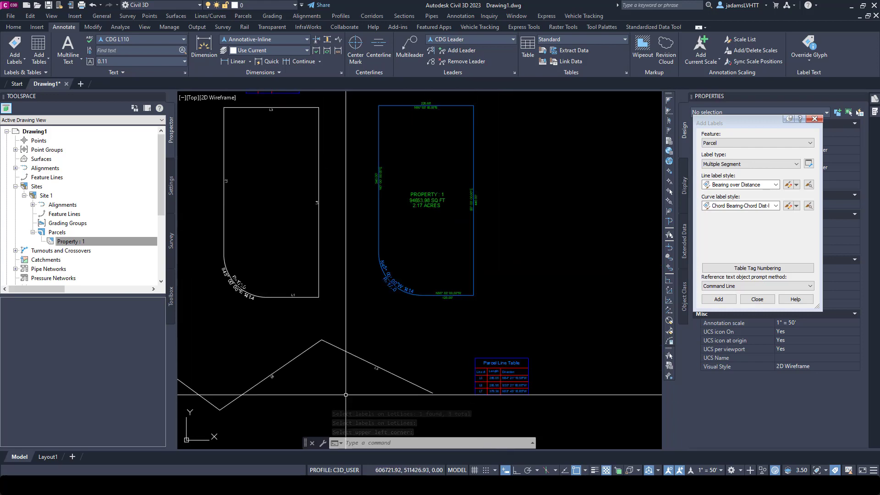
{"action": "mouse_move", "coordinate": [339, 330]}
{"action": "middle_mouse_down"}
{"action": "mouse_move", "coordinate": [391, 352]}
{"action": "mouse_move", "coordinate": [434, 336]}
{"action": "middle_mouse_up"}
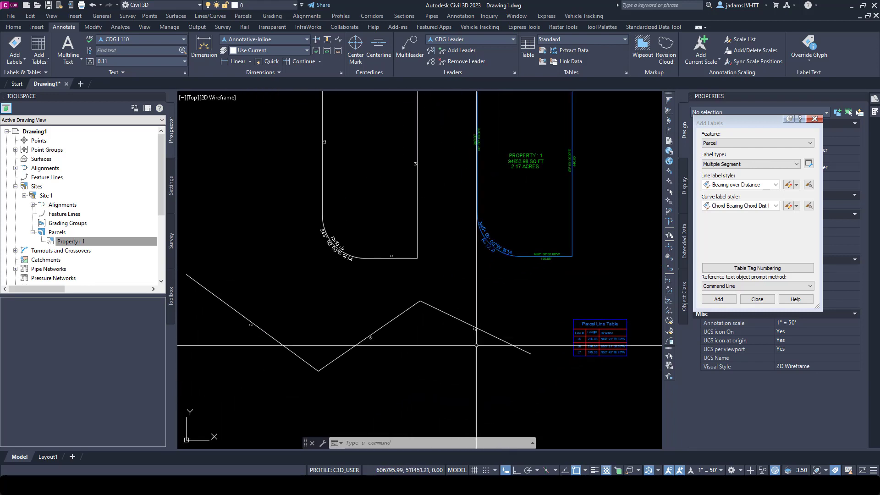
{"action": "scroll", "coordinate": [458, 334], "scroll_direction": "up", "scroll_amount": 3}
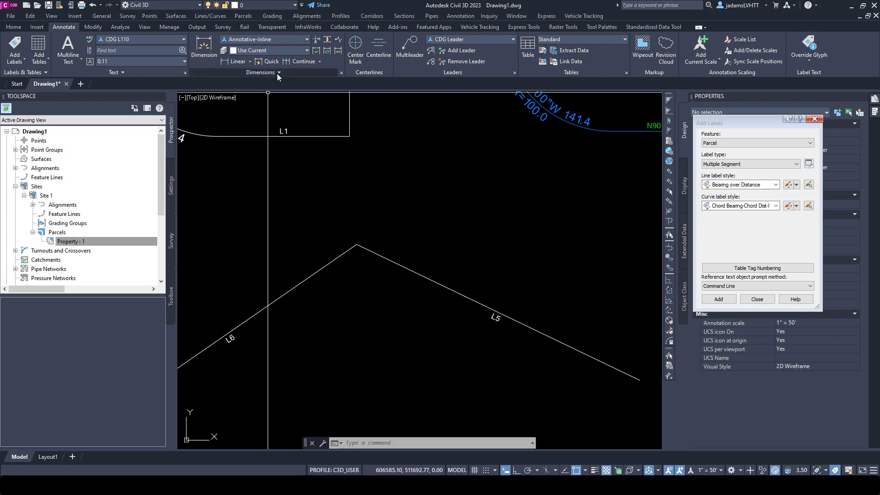
Edit the Lines Starting Number in Renumber Tags settings, then cancel without renumbering.
{"action": "left_click", "coordinate": [244, 16]}
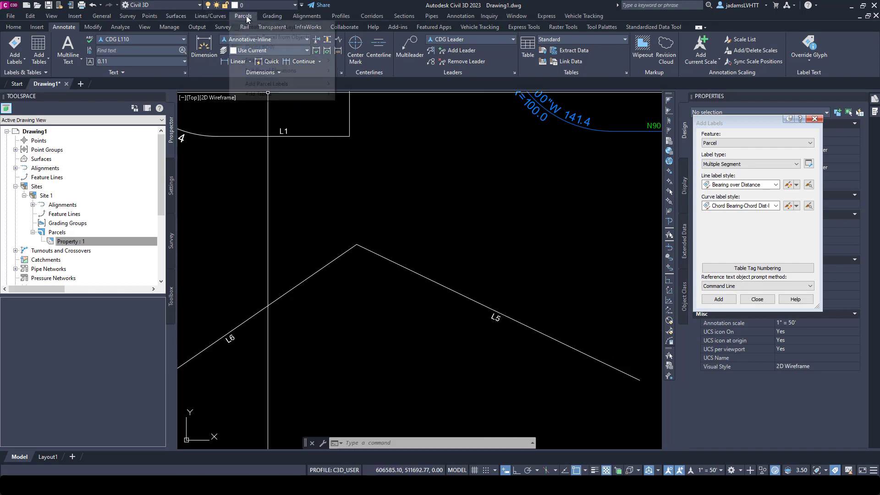
{"action": "mouse_move", "coordinate": [285, 95]}
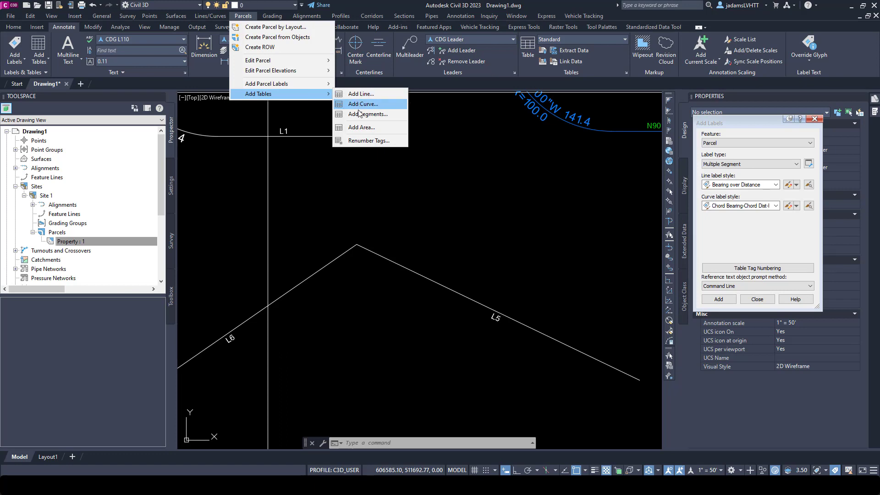
{"action": "left_click", "coordinate": [358, 141]}
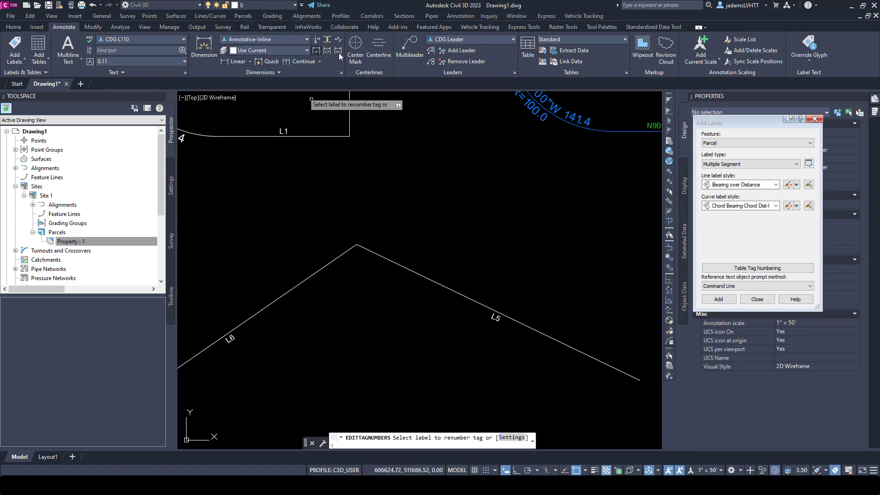
{"action": "left_click", "coordinate": [508, 438]}
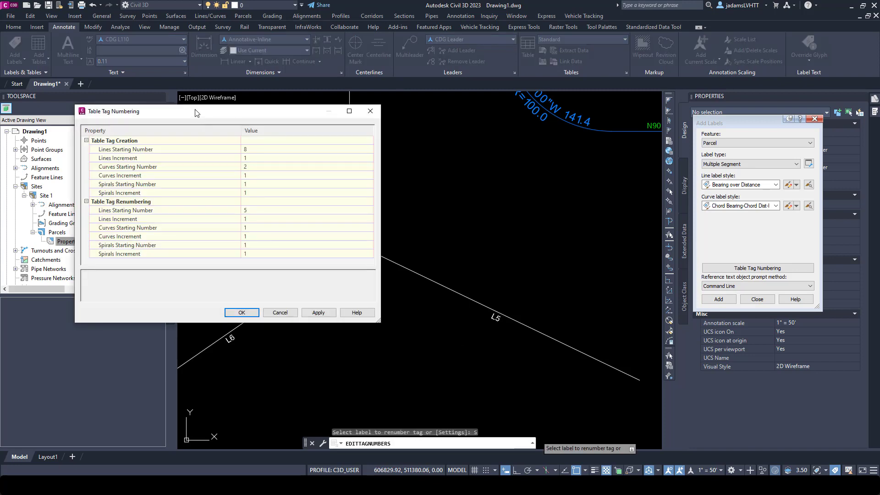
{"action": "left_click_drag", "start_coordinate": [195, 113], "coordinate": [371, 133]}
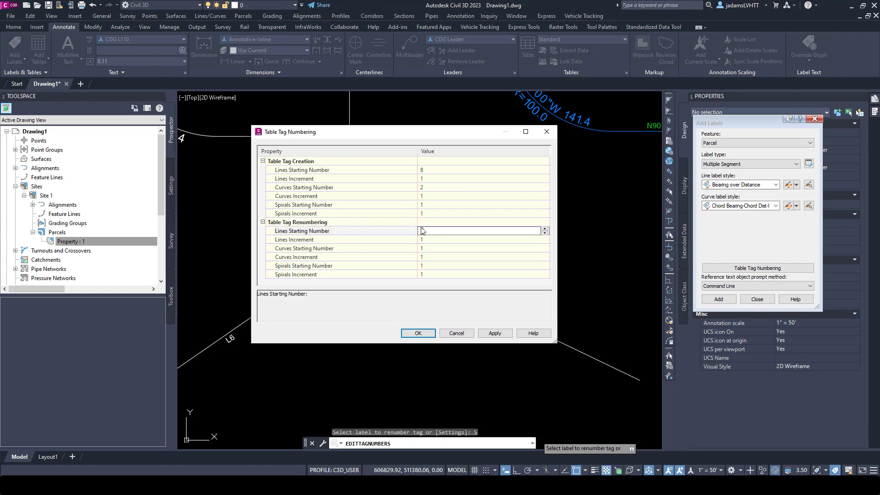
{"action": "left_click", "coordinate": [428, 239]}
{"action": "left_click", "coordinate": [418, 333]}
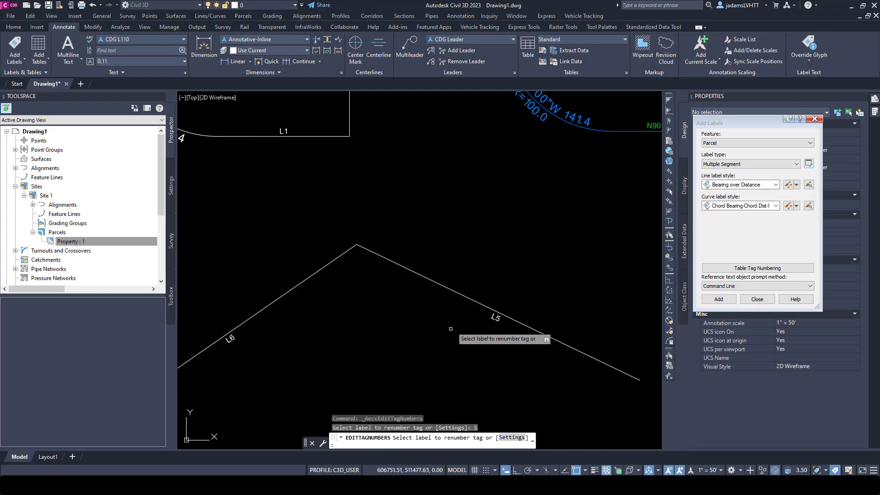
{"action": "key", "text": "Escape"}
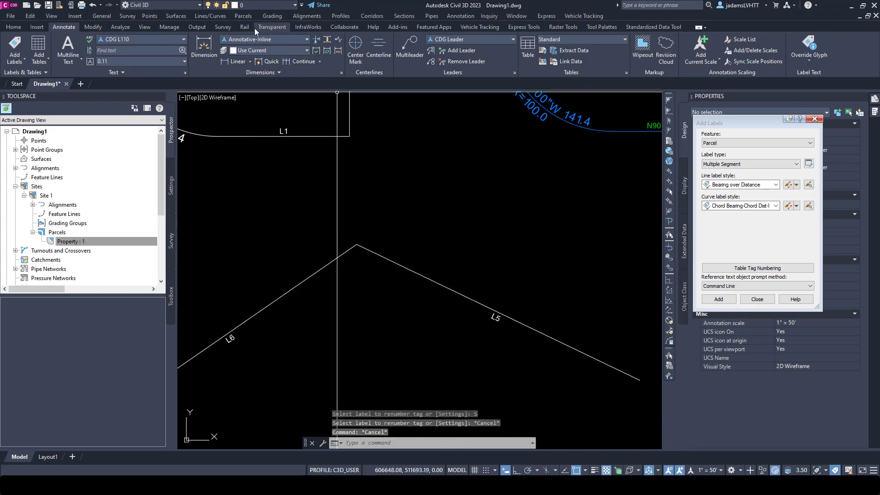
Renumber the L5 and L6 tags to L1 and L2, allowing duplicates.
{"action": "left_click", "coordinate": [243, 15]}
{"action": "mouse_move", "coordinate": [321, 94]}
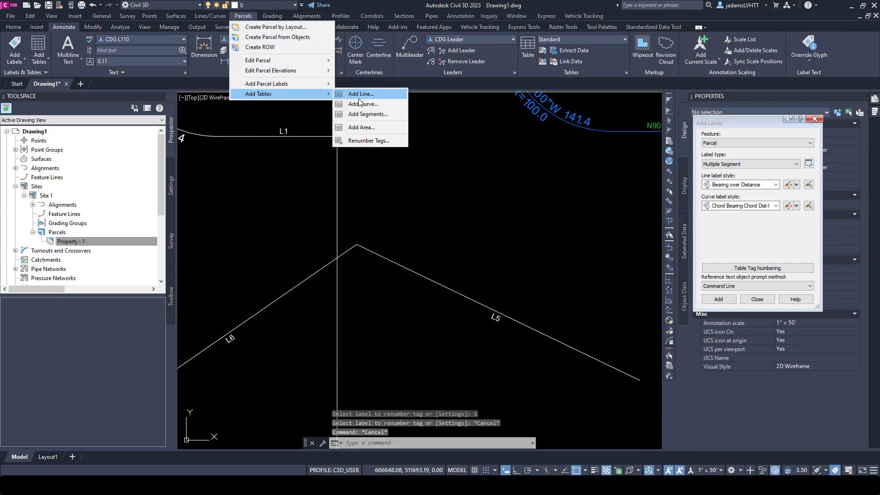
{"action": "left_click", "coordinate": [368, 141]}
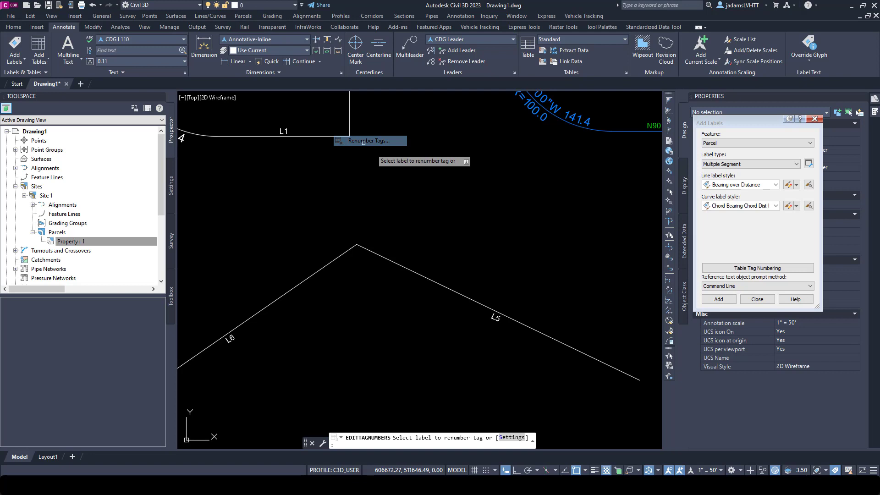
{"action": "left_click", "coordinate": [495, 317]}
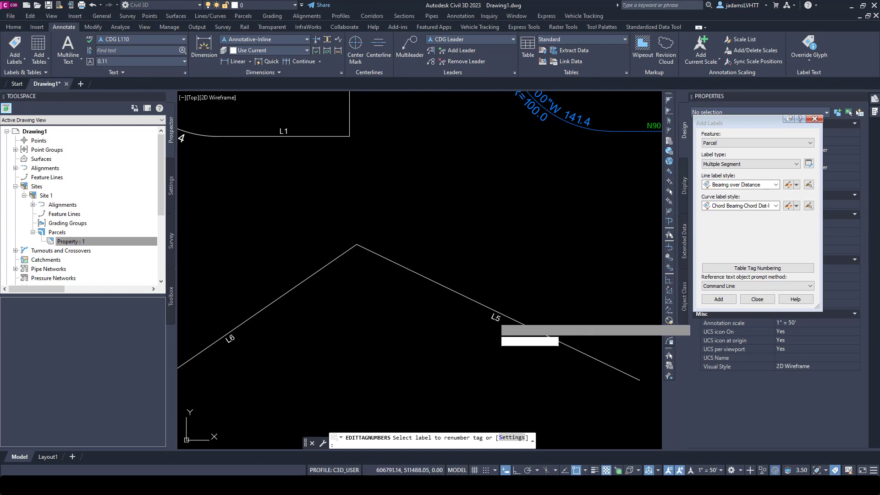
{"action": "left_click", "coordinate": [521, 342]}
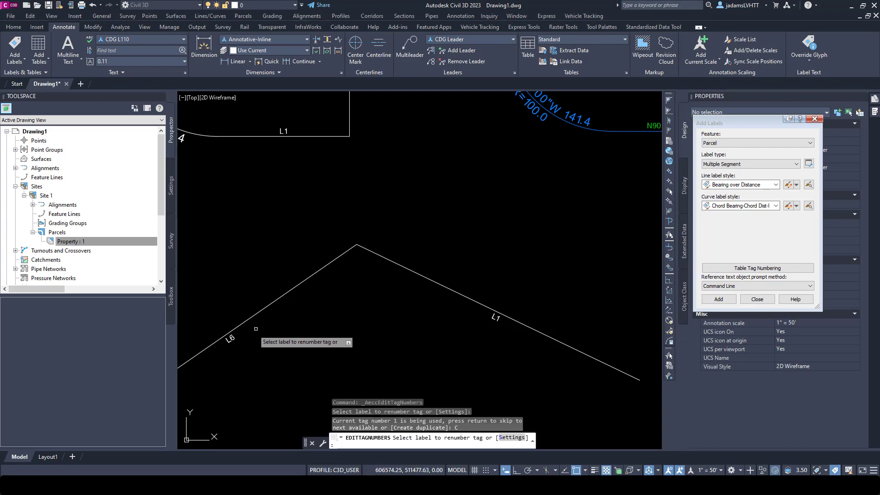
{"action": "left_click", "coordinate": [230, 340]}
{"action": "left_click", "coordinate": [265, 363]}
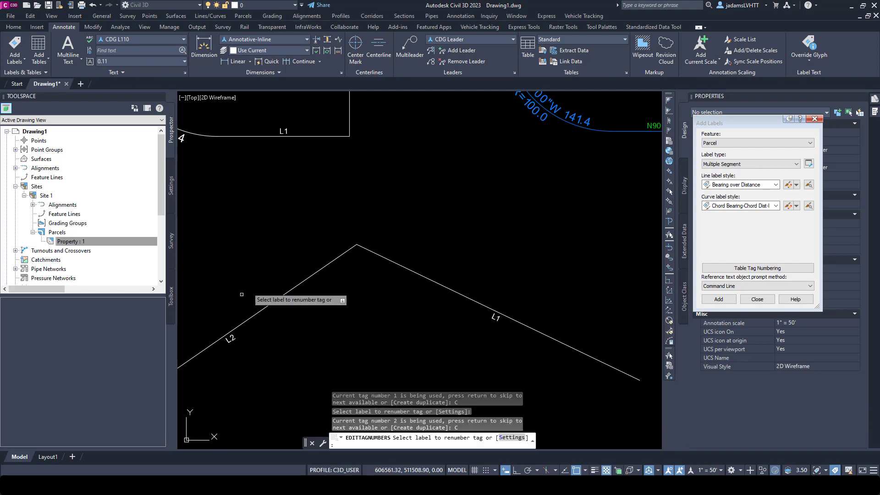
Renumber the remaining zigzag tag to L3 as a duplicate and finish renumbering.
{"action": "scroll", "coordinate": [472, 232], "scroll_direction": "down", "scroll_amount": 3}
{"action": "scroll", "coordinate": [336, 248], "scroll_direction": "up", "scroll_amount": 3}
{"action": "left_click", "coordinate": [349, 229]}
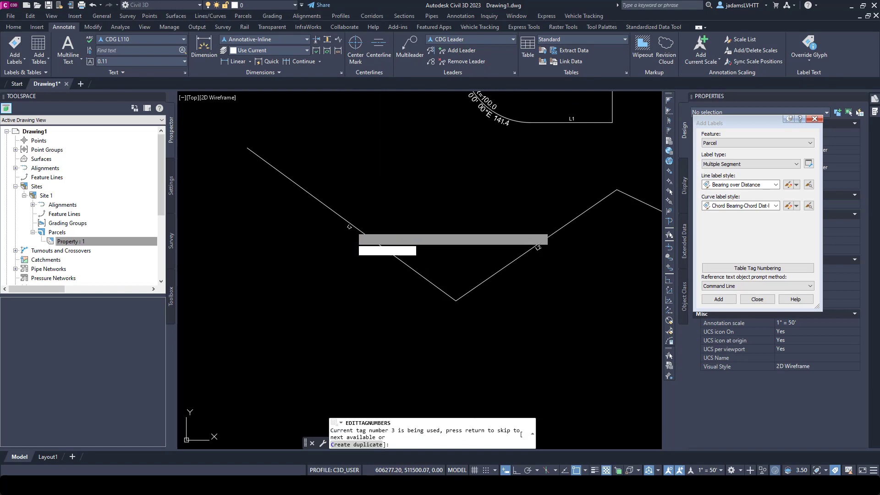
{"action": "type", "text": "c"}
{"action": "key", "text": "Return"}
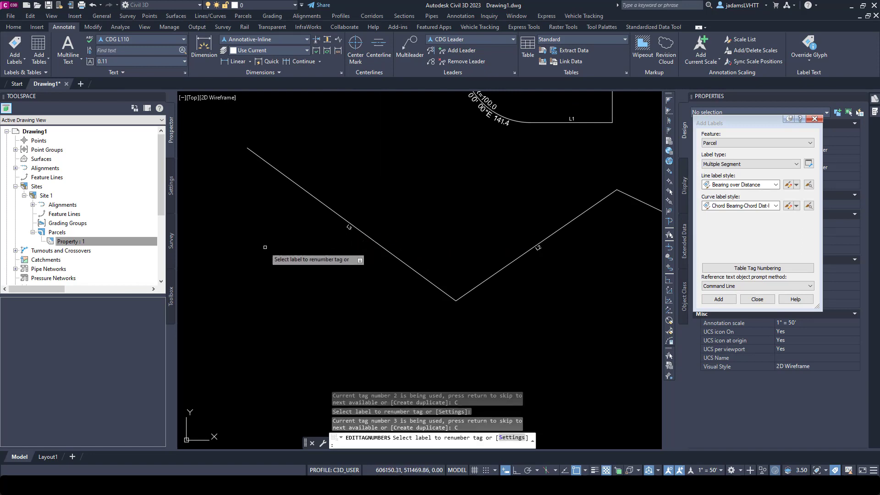
{"action": "key", "text": "Return"}
{"action": "scroll", "coordinate": [416, 241], "scroll_direction": "down", "scroll_amount": 4}
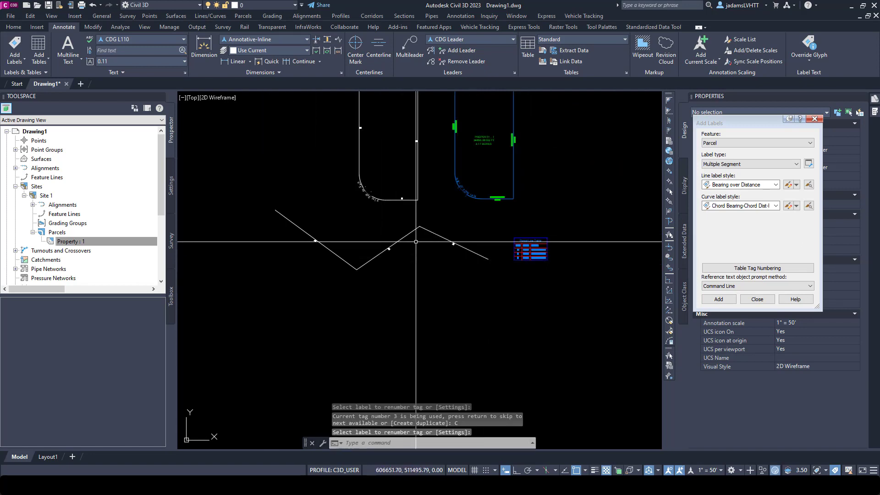
{"action": "scroll", "coordinate": [534, 257], "scroll_direction": "up", "scroll_amount": 5}
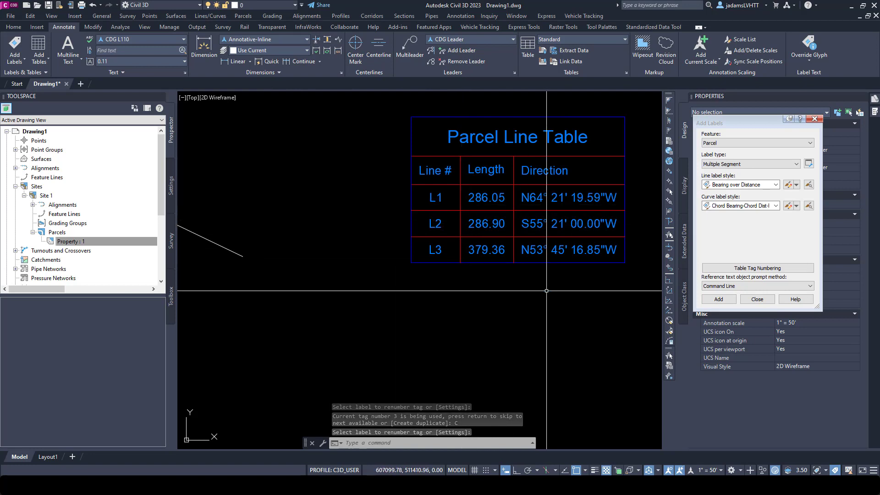
{"action": "scroll", "coordinate": [539, 297], "scroll_direction": "down", "scroll_amount": 7}
{"action": "scroll", "coordinate": [536, 301], "scroll_direction": "up", "scroll_amount": 2}
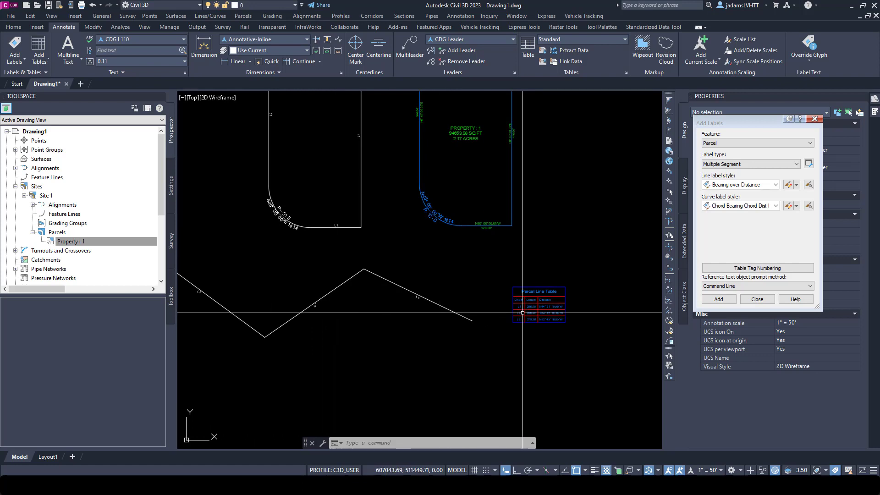
{"action": "scroll", "coordinate": [454, 311], "scroll_direction": "up", "scroll_amount": 2}
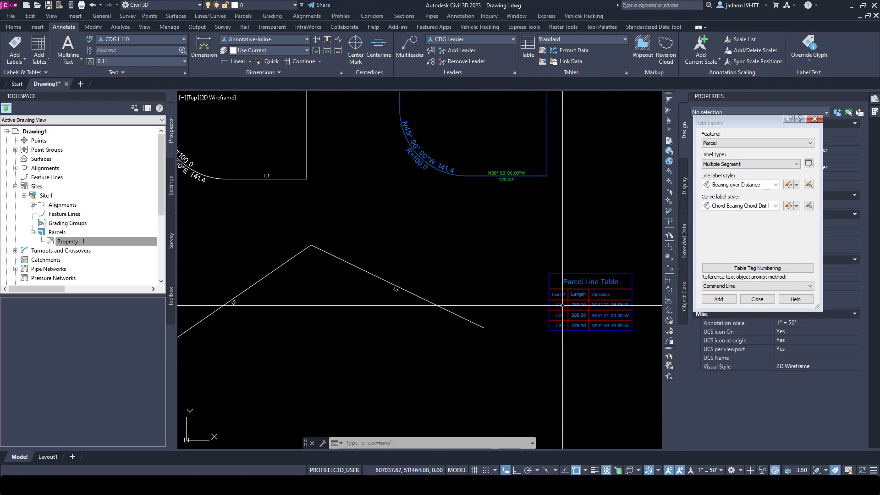
{"action": "middle_click_drag", "start_coordinate": [564, 309], "coordinate": [458, 274]}
{"action": "scroll", "coordinate": [458, 273], "scroll_direction": "up", "scroll_amount": 2}
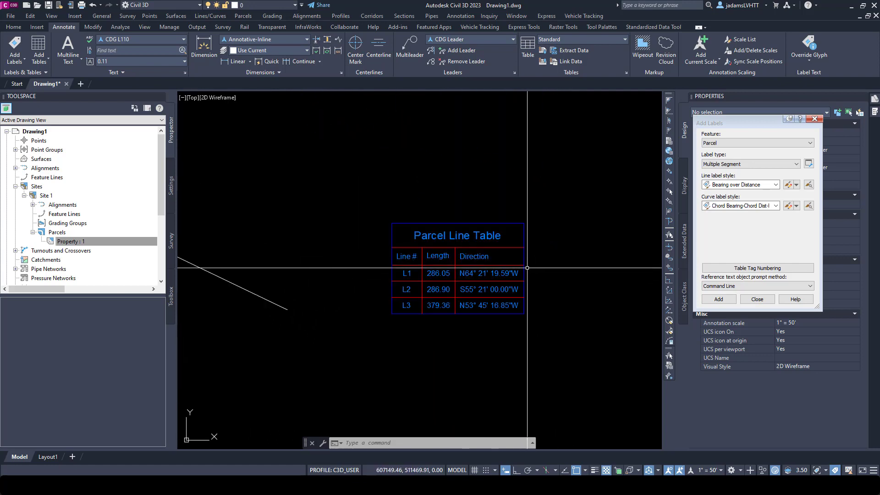
{"action": "scroll", "coordinate": [509, 275], "scroll_direction": "up", "scroll_amount": 2}
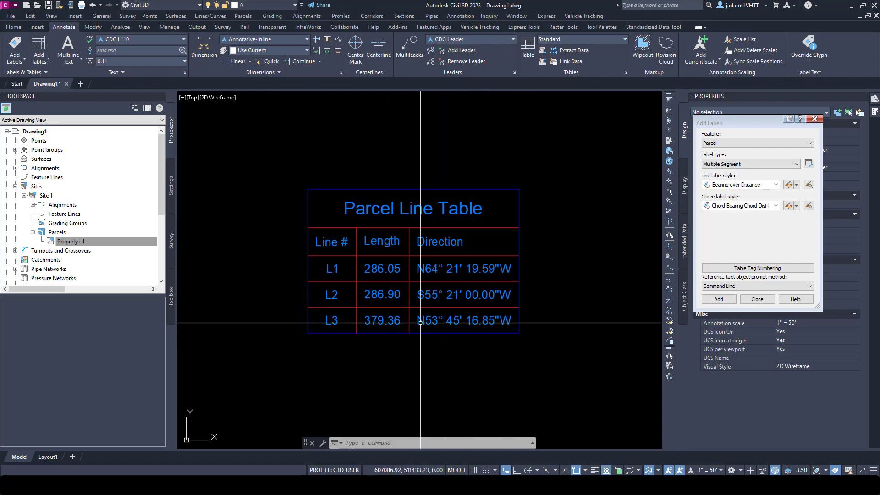
{"action": "scroll", "coordinate": [450, 266], "scroll_direction": "down", "scroll_amount": 3}
{"action": "scroll", "coordinate": [449, 265], "scroll_direction": "down", "scroll_amount": 4}
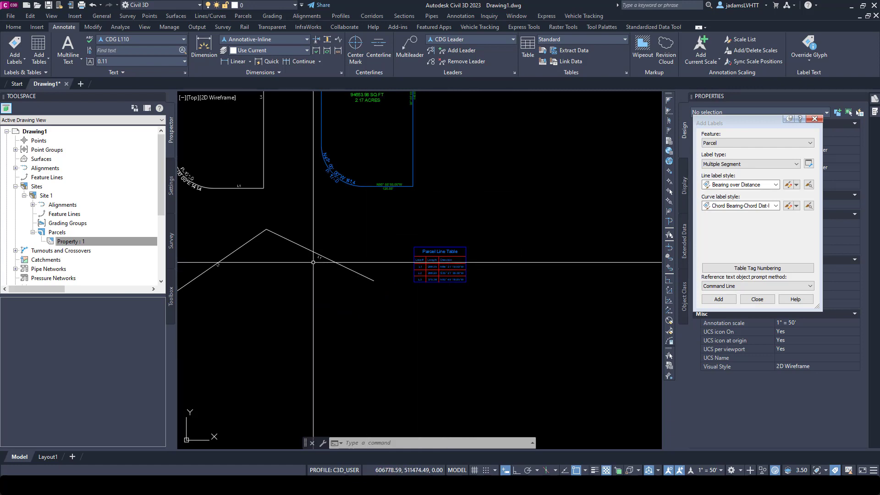
{"action": "scroll", "coordinate": [349, 277], "scroll_direction": "up", "scroll_amount": 3}
{"action": "scroll", "coordinate": [332, 309], "scroll_direction": "down", "scroll_amount": 3}
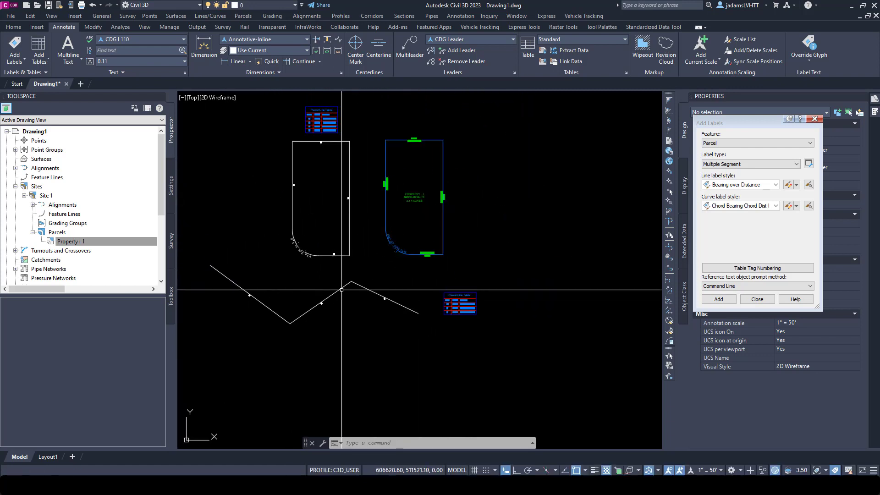
{"action": "mouse_move", "coordinate": [358, 255]}
{"action": "middle_mouse_down"}
{"action": "mouse_move", "coordinate": [358, 289]}
{"action": "mouse_move", "coordinate": [390, 329]}
{"action": "middle_mouse_up"}
{"action": "scroll", "coordinate": [363, 288], "scroll_direction": "up", "scroll_amount": 2}
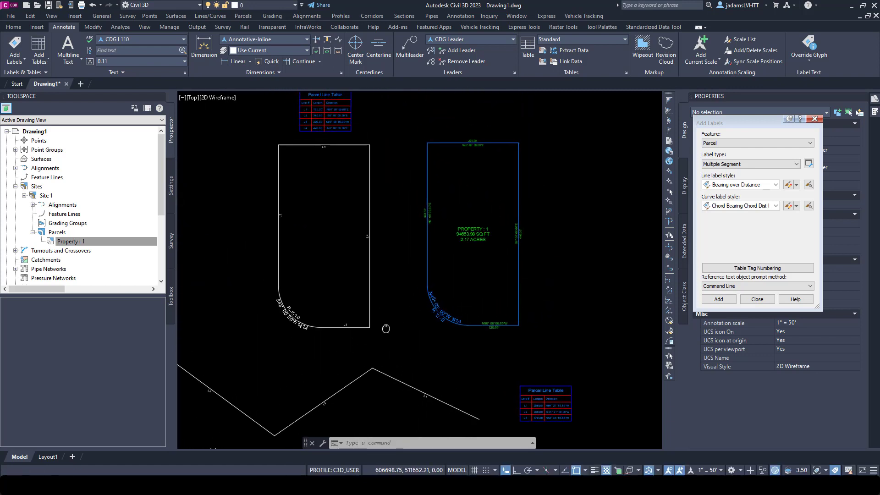